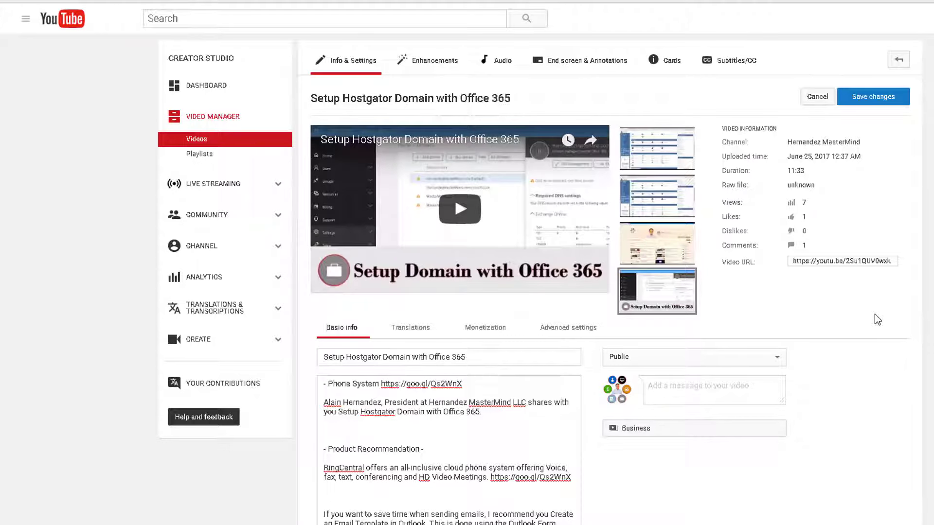
scroll(874, 314, down, 3)
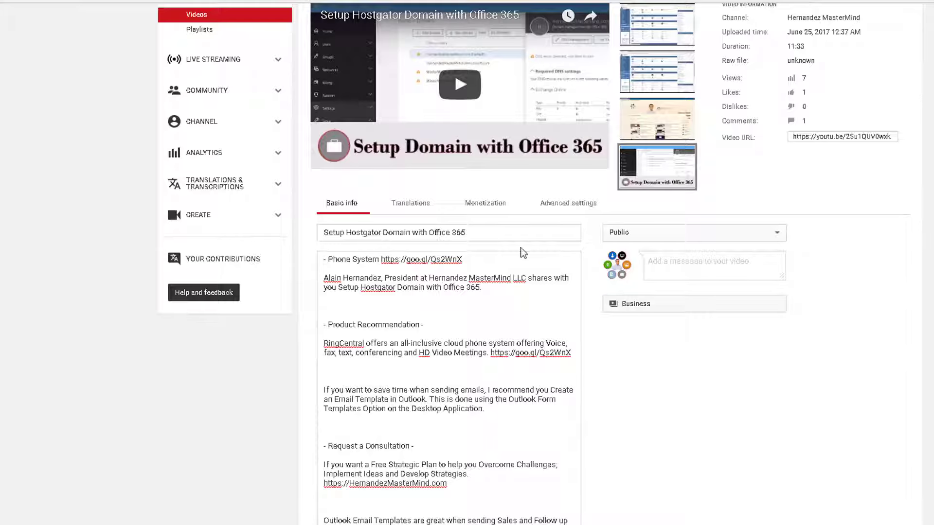
click(484, 233)
drag(483, 232, 319, 233)
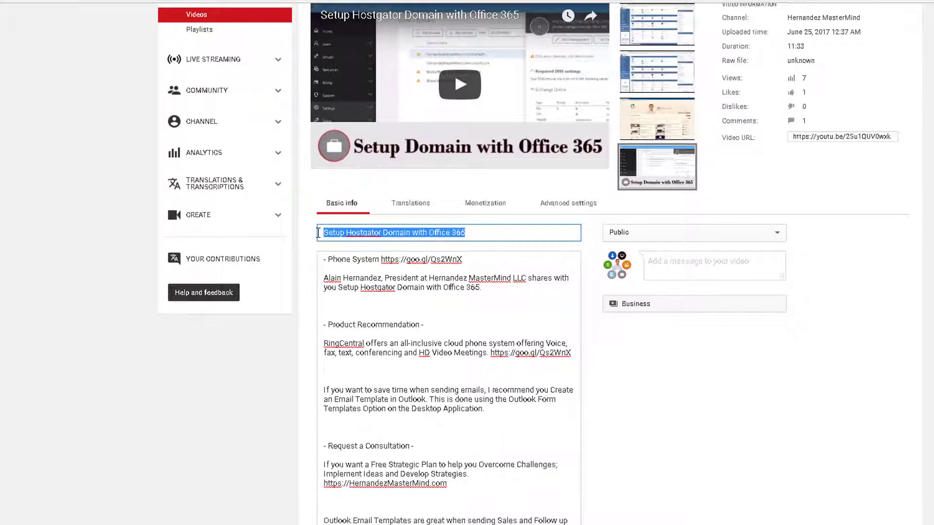
scroll(602, 367, down, 1)
drag(326, 197, 564, 479)
click(726, 348)
scroll(725, 348, down, 3)
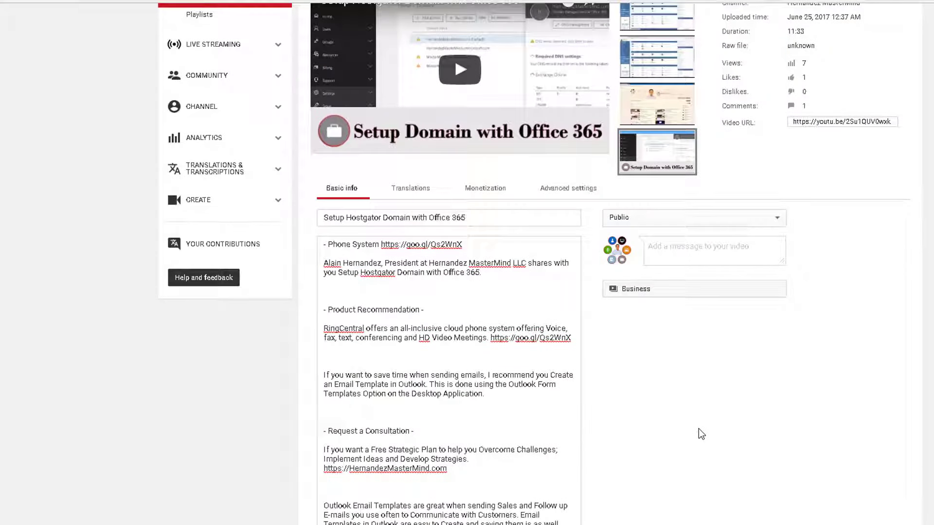
scroll(698, 428, up, 3)
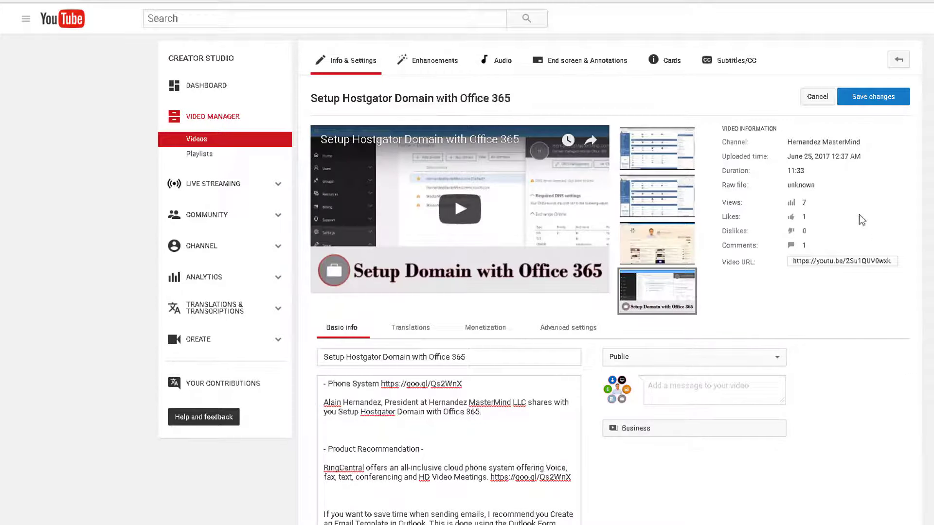
drag(788, 186, 815, 186)
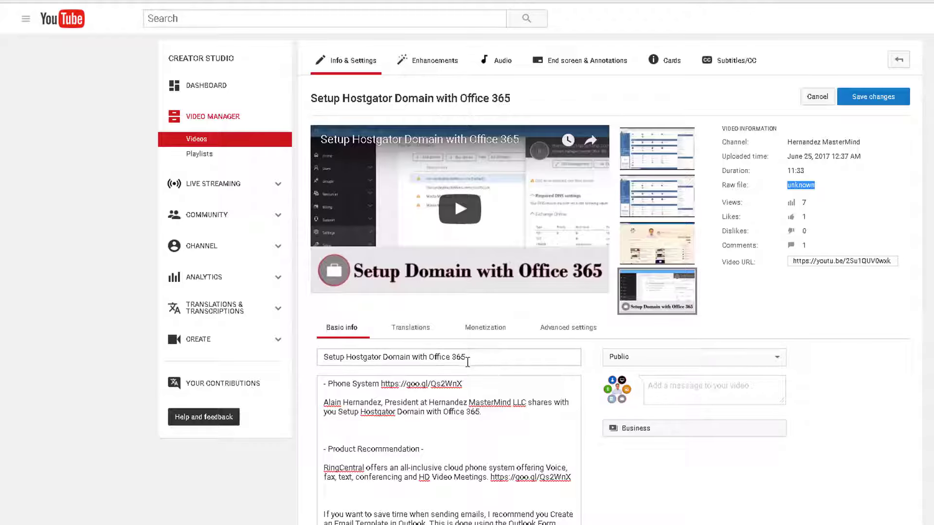
drag(466, 358, 323, 359)
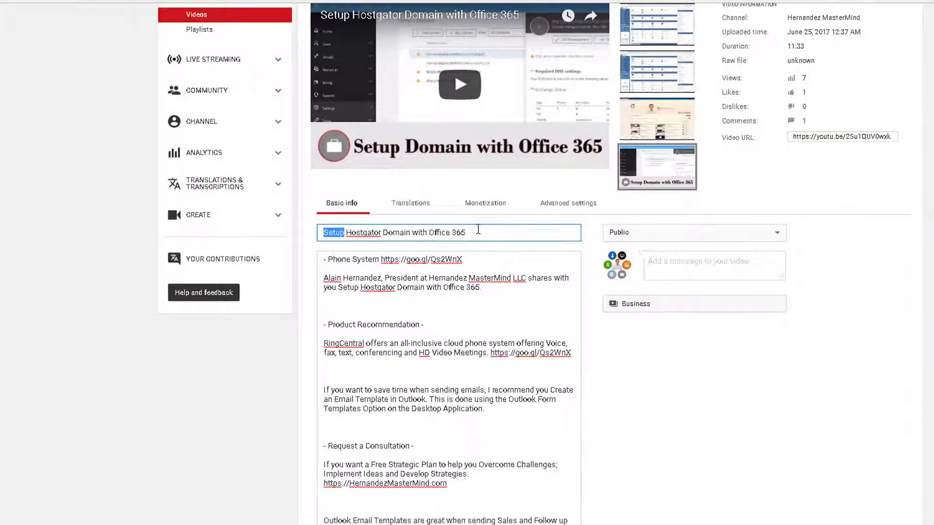
Copy the title 'Setup Hostgator Domain with Office 365' into Keyword Planner and get keyword ideas.
drag(478, 230, 282, 230)
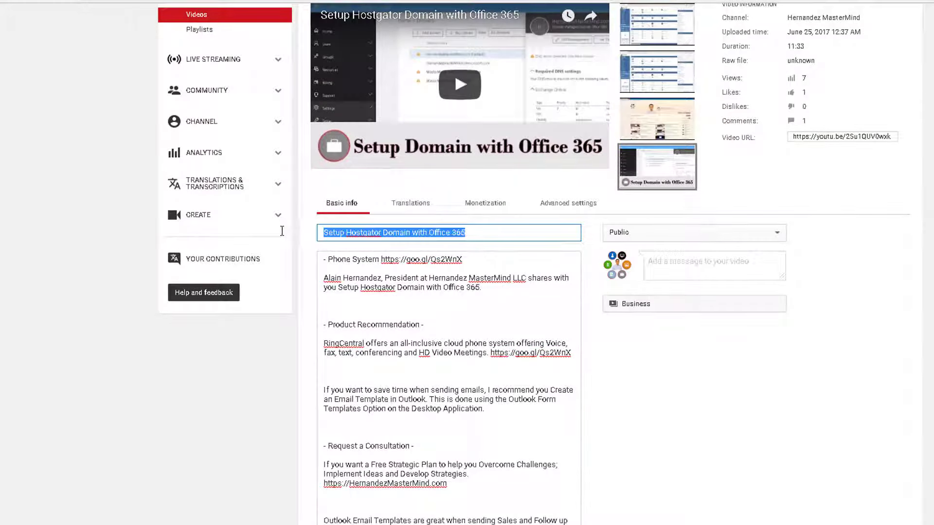
right_click(344, 232)
click(373, 258)
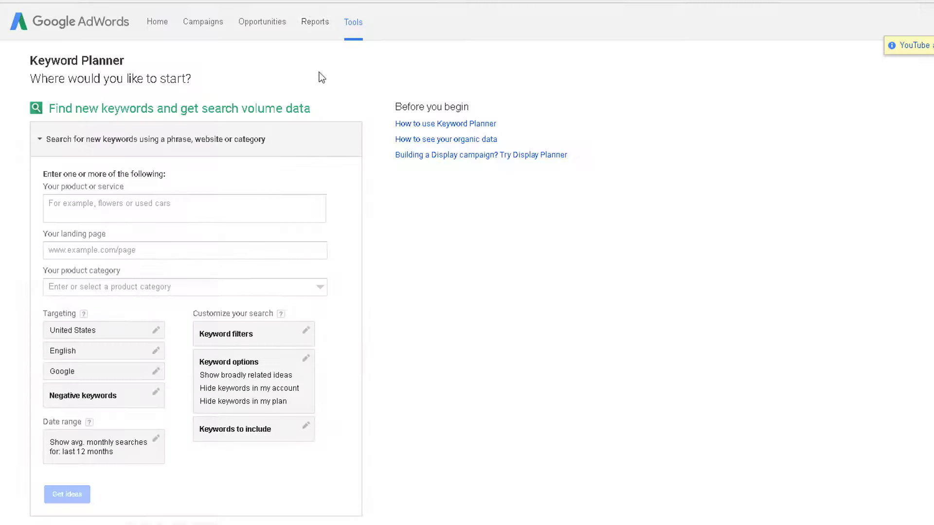
click(180, 197)
right_click(180, 197)
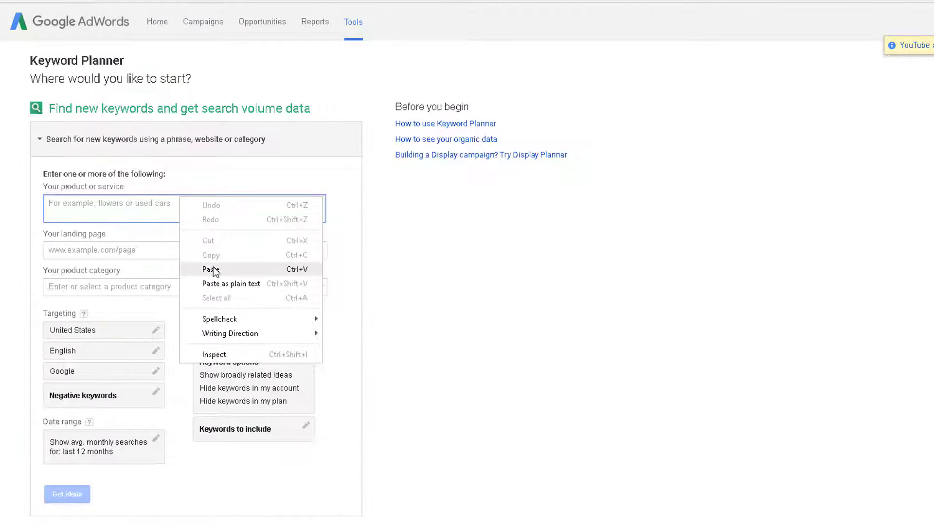
click(211, 269)
click(73, 497)
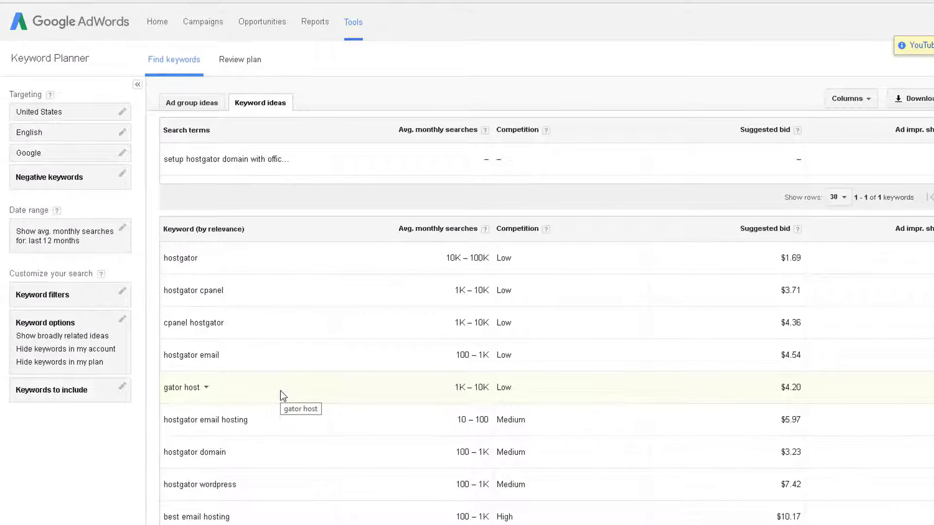
Scroll through the keyword ideas, highlighting 'hostgator domain' and 'best email hosting'.
scroll(280, 390, up, 1)
scroll(280, 391, down, 2)
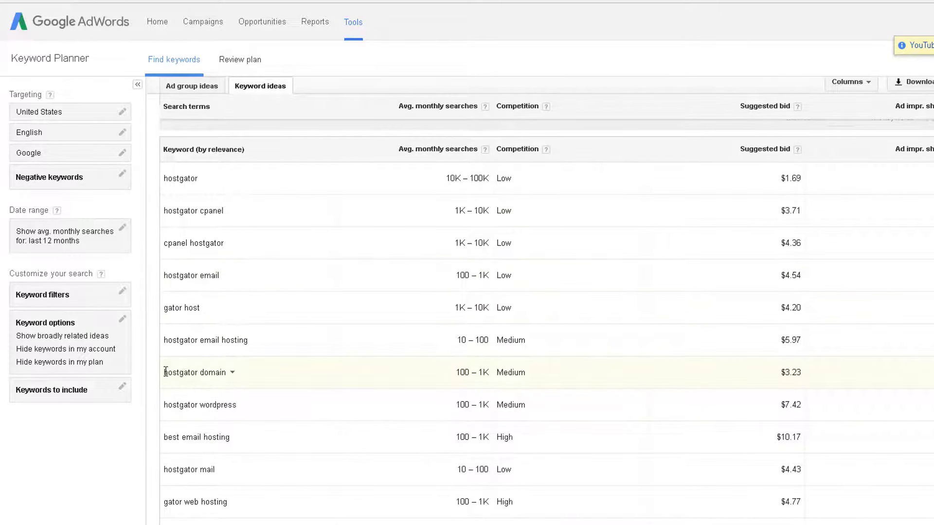
drag(163, 372, 227, 372)
scroll(234, 386, down, 1)
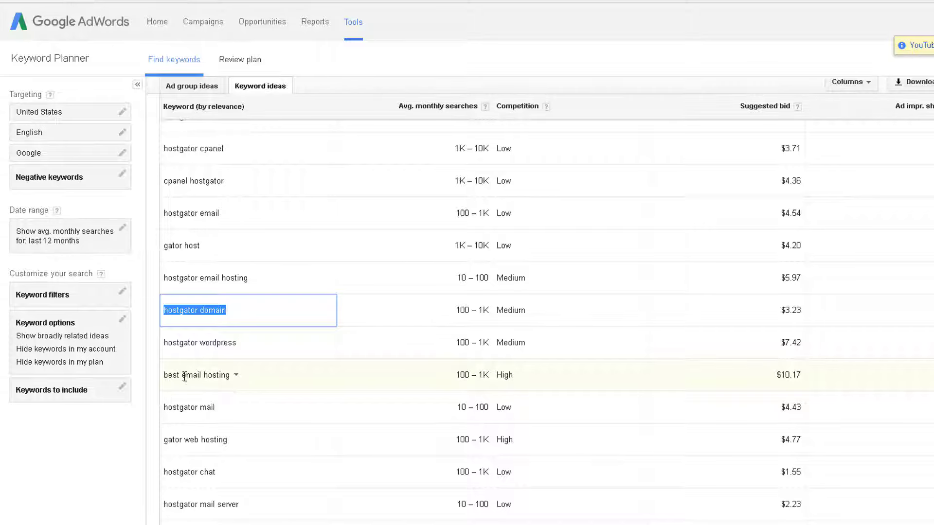
drag(186, 374, 229, 374)
scroll(238, 404, down, 5)
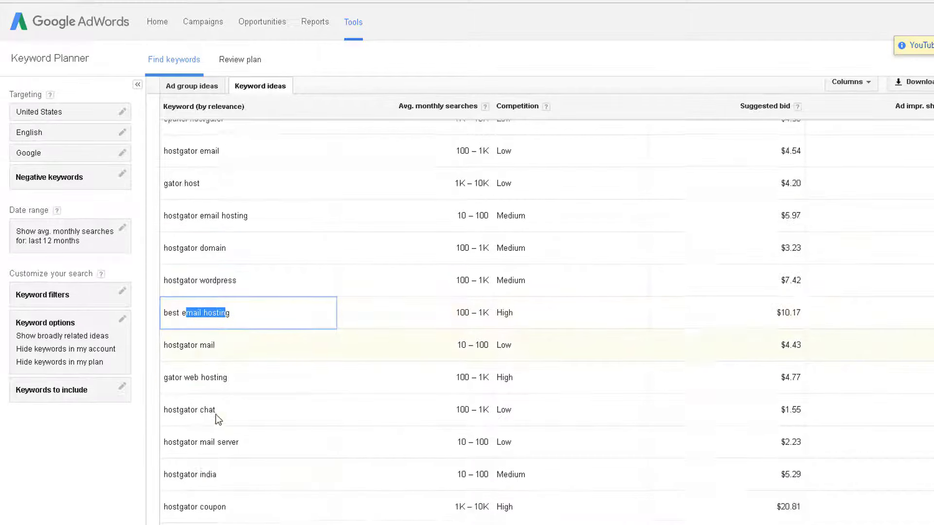
scroll(282, 482, down, 3)
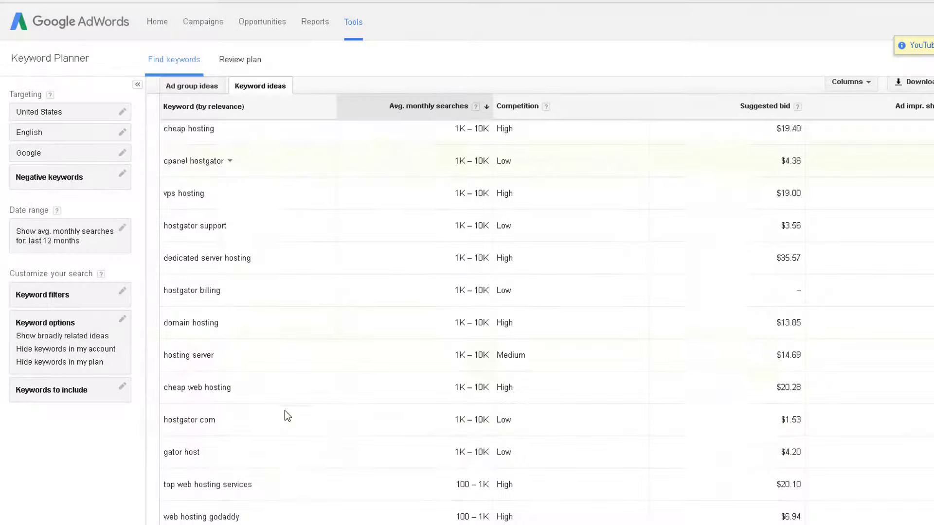
scroll(286, 408, down, 15)
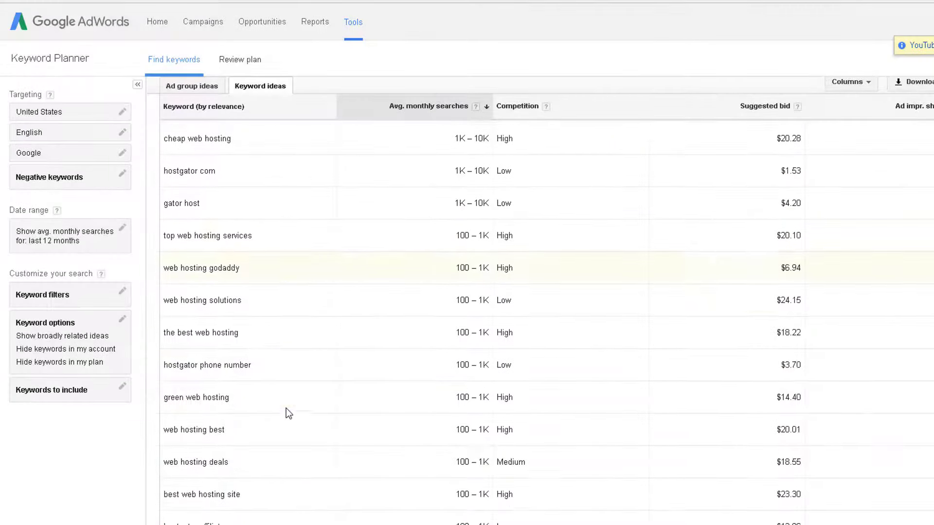
scroll(286, 407, down, 18)
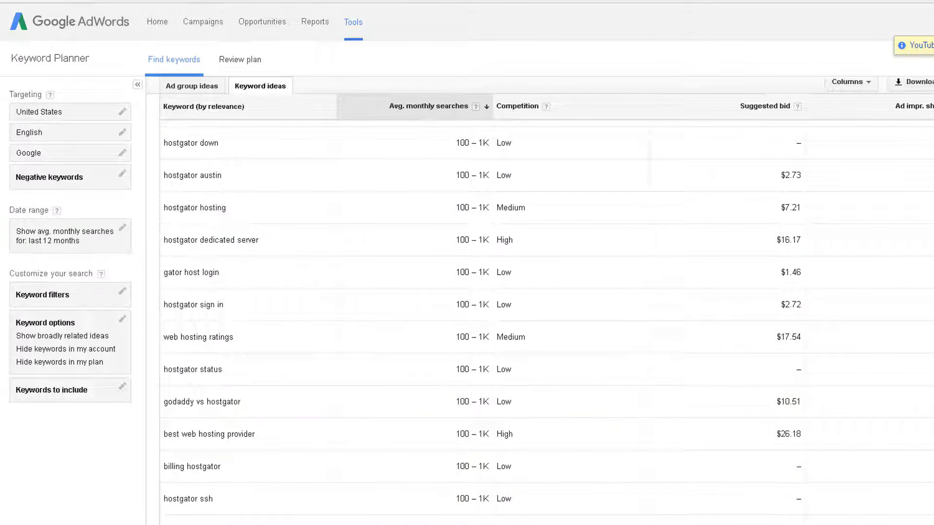
scroll(382, 404, up, 20)
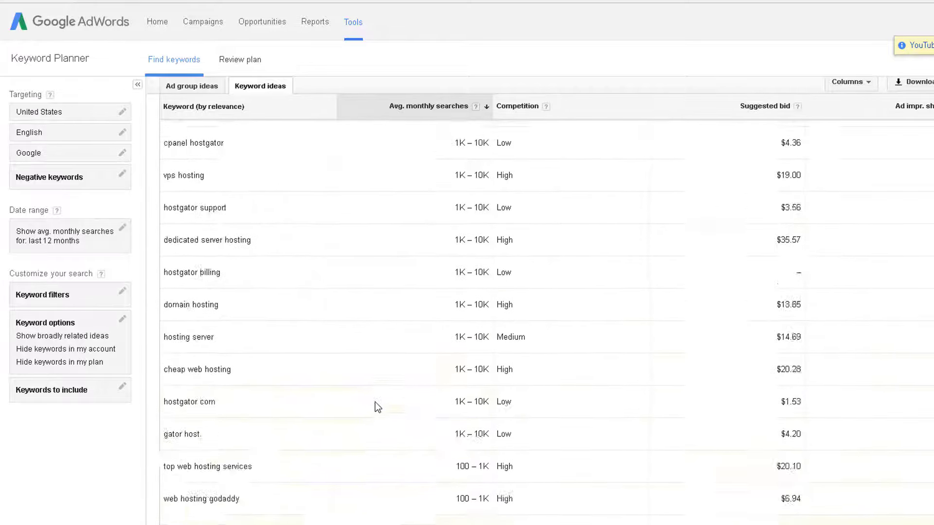
Search Keyword Planner for 'Setup Domain with Office 365' by pasting the title and removing 'Hostgator'.
drag(268, 113, 151, 111)
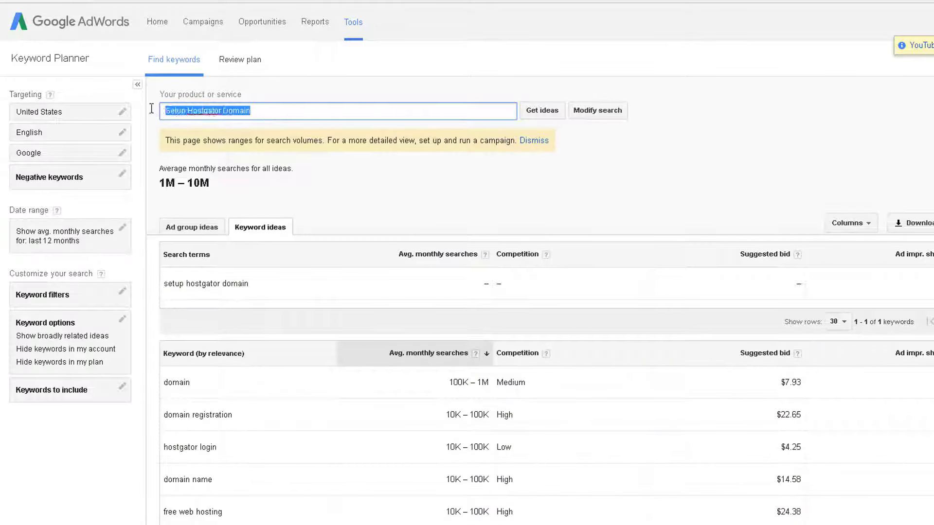
right_click(178, 111)
click(220, 149)
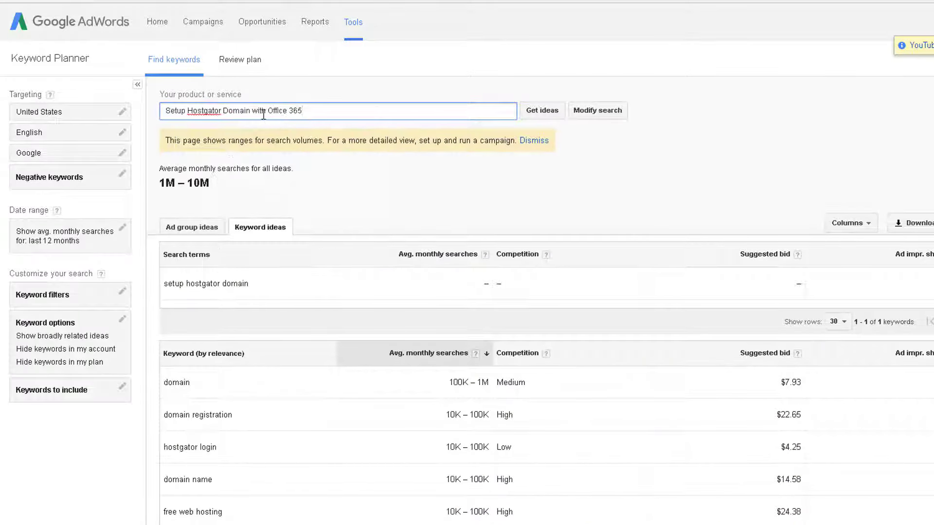
drag(270, 110, 189, 109)
click(168, 107)
key(BackSpace)
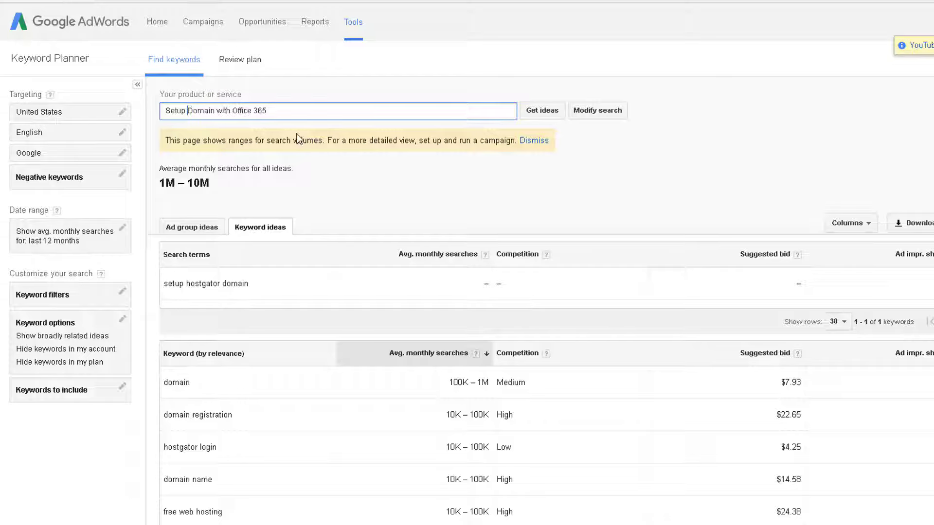
key(Return)
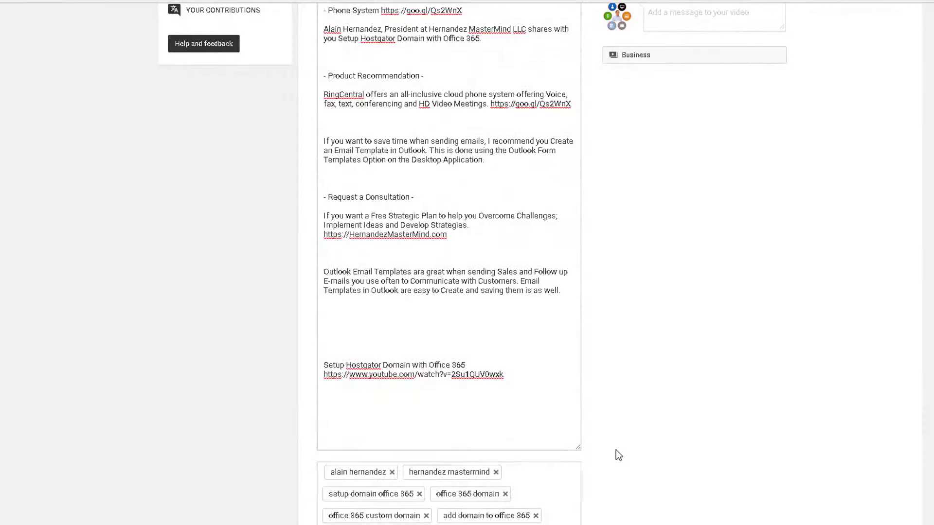
scroll(617, 455, up, 8)
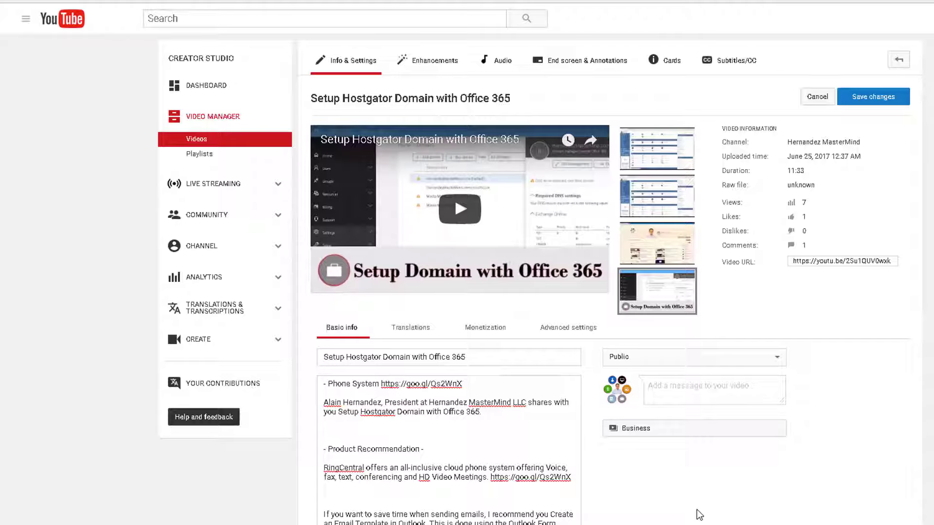
scroll(699, 511, down, 9)
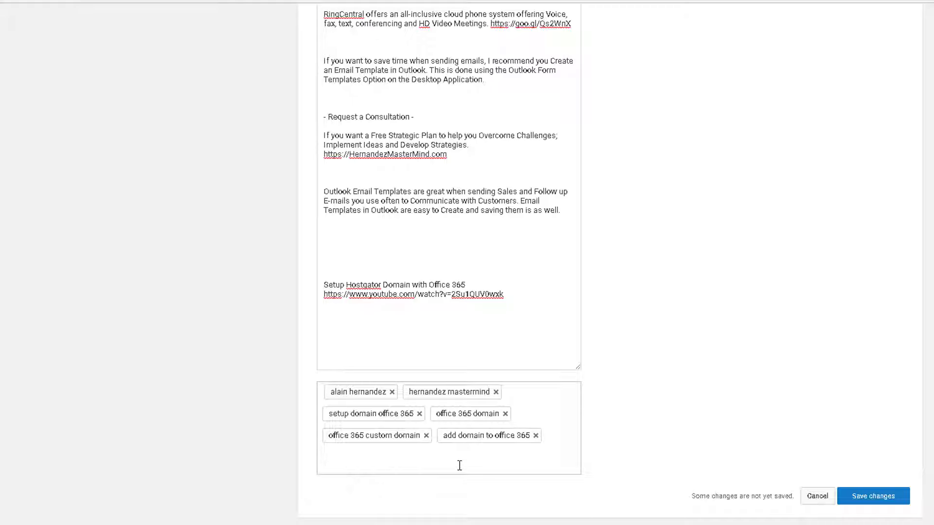
scroll(448, 457, up, 9)
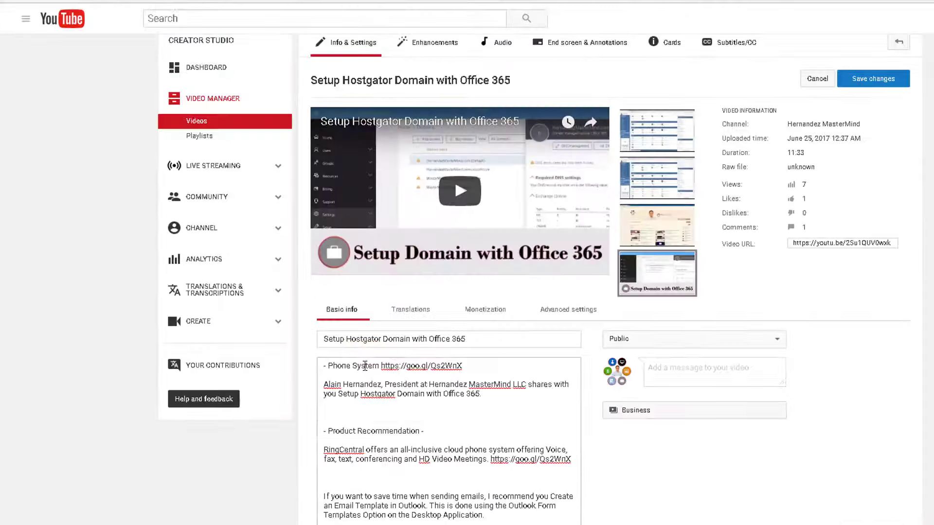
double_click(380, 337)
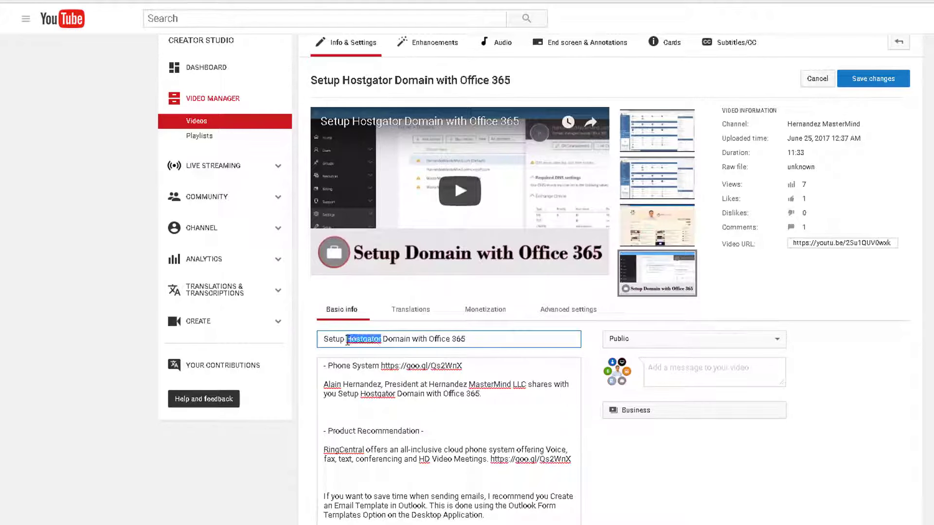
click(385, 340)
double_click(398, 340)
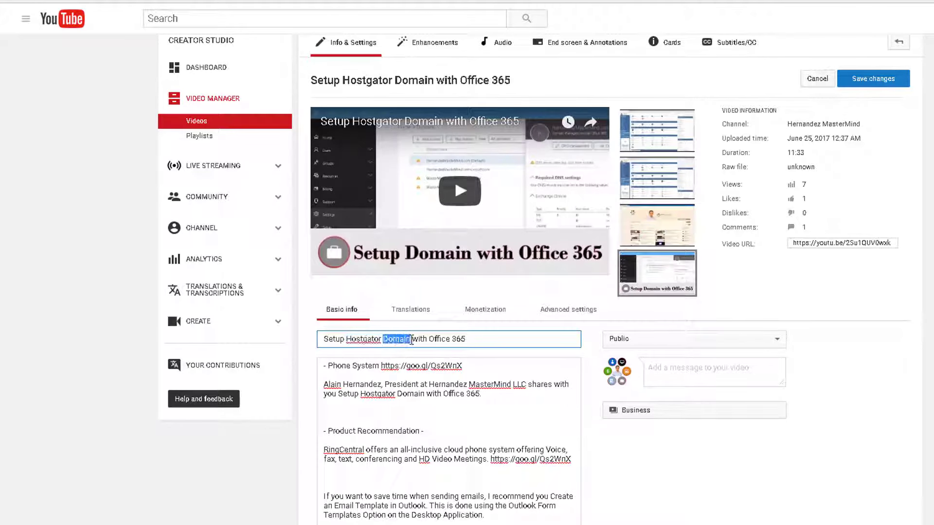
drag(428, 340, 449, 340)
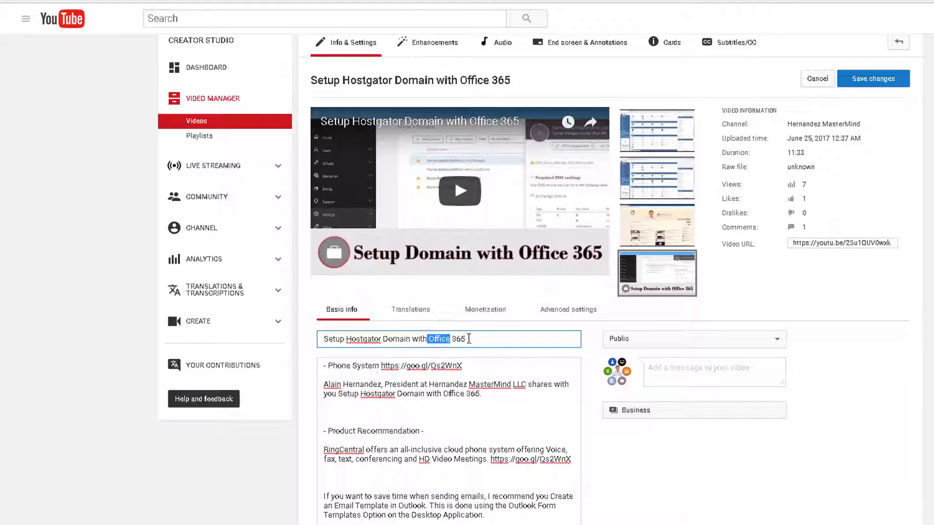
double_click(464, 339)
double_click(332, 339)
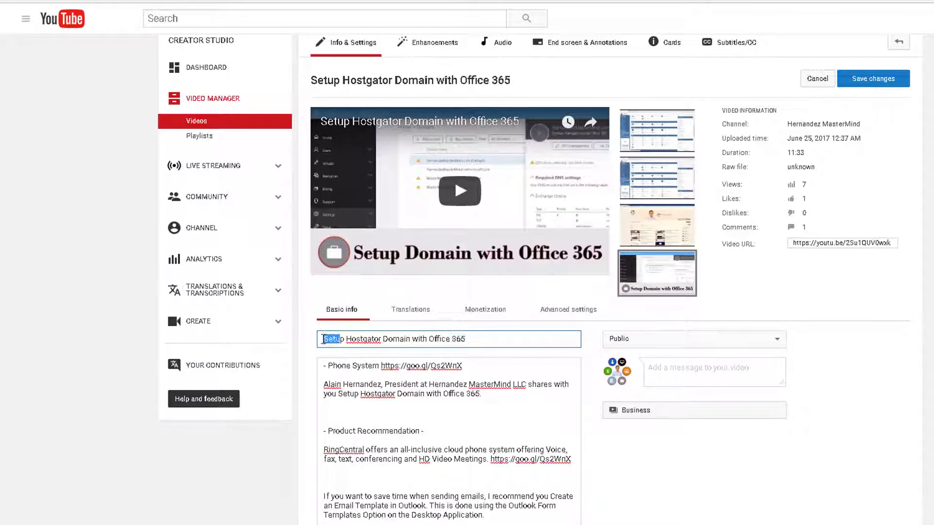
drag(323, 339, 469, 339)
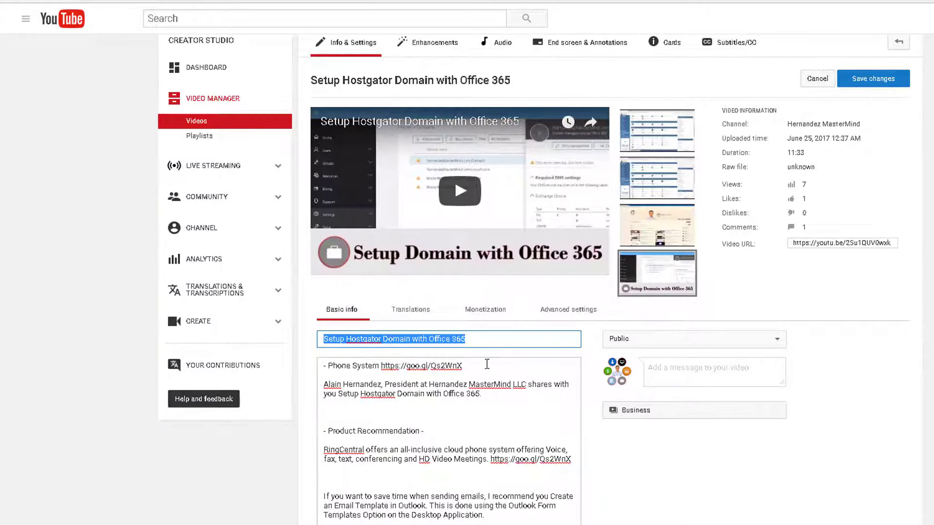
Replace the 'save time' paragraph with 'Setting up a Hostgator Domain with your Office 365 Account is not that complicated.'.
scroll(508, 384, down, 9)
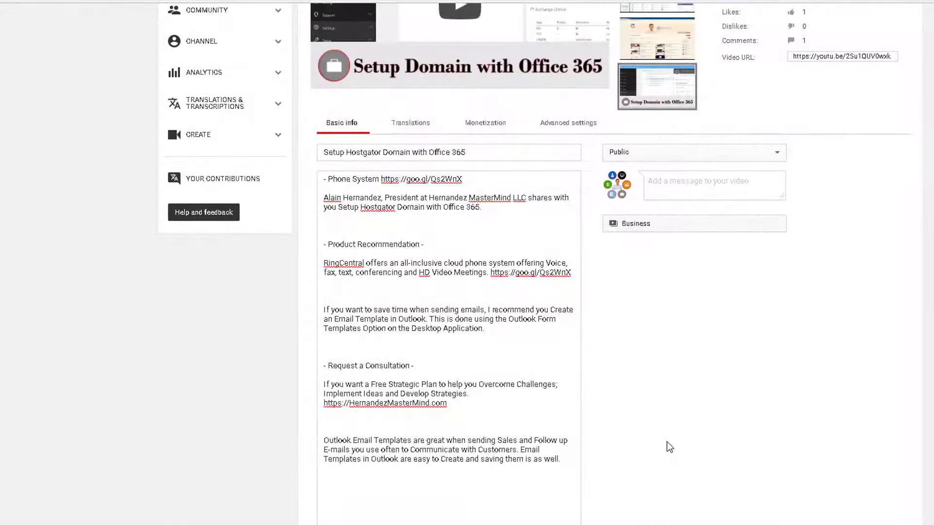
drag(323, 178, 511, 424)
scroll(395, 330, down, 3)
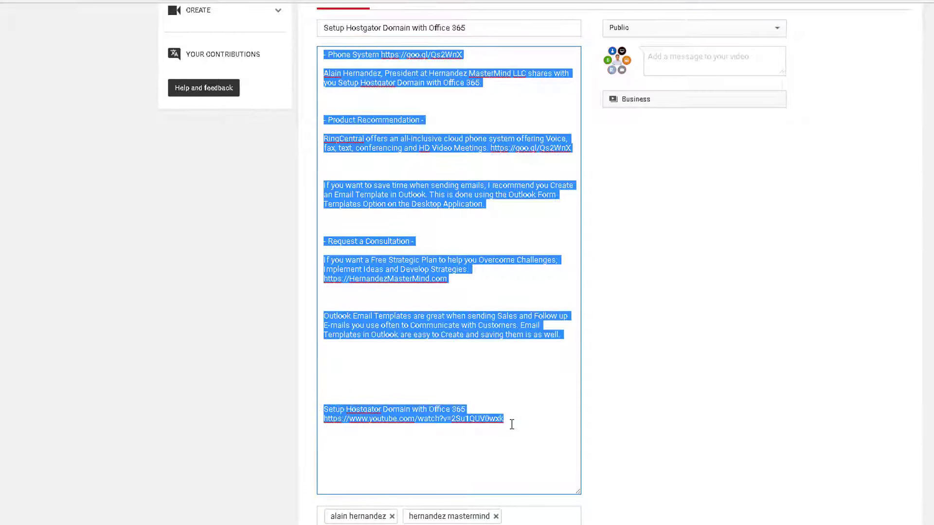
click(512, 424)
scroll(513, 427, up, 4)
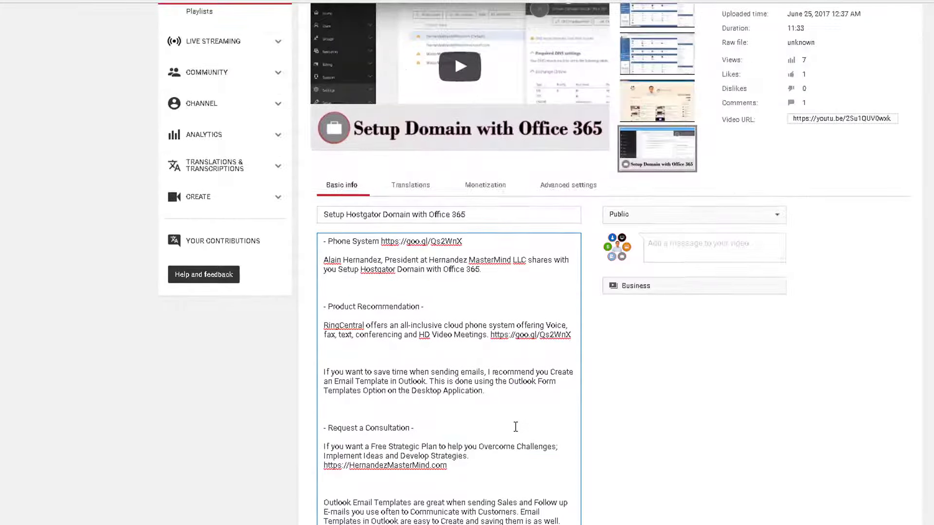
scroll(321, 316, down, 1)
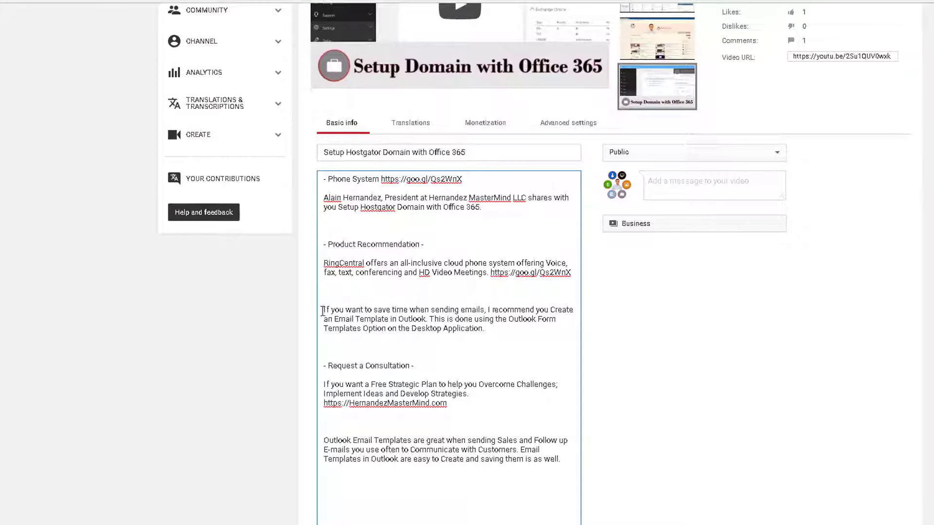
drag(325, 311, 493, 332)
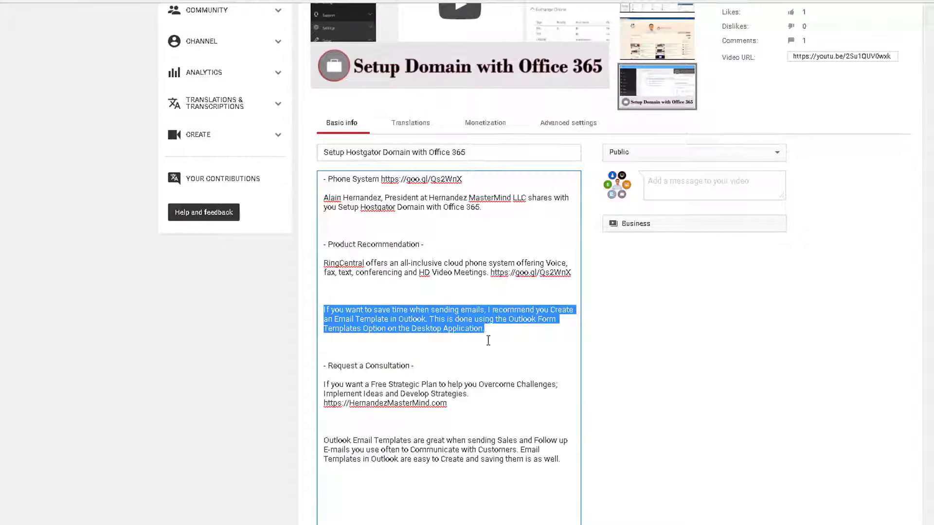
text(Set)
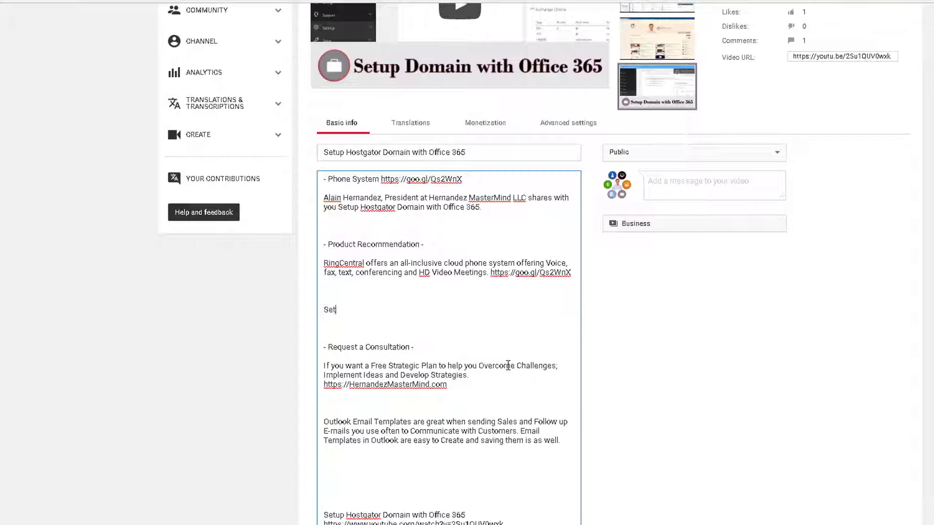
text(ting up a Hostgator Domain with y)
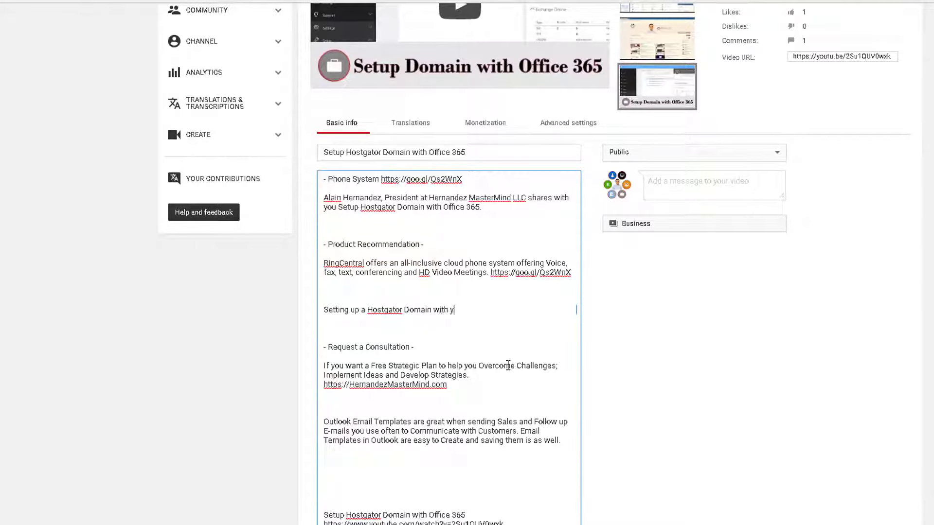
text(our Office 365 Account is n)
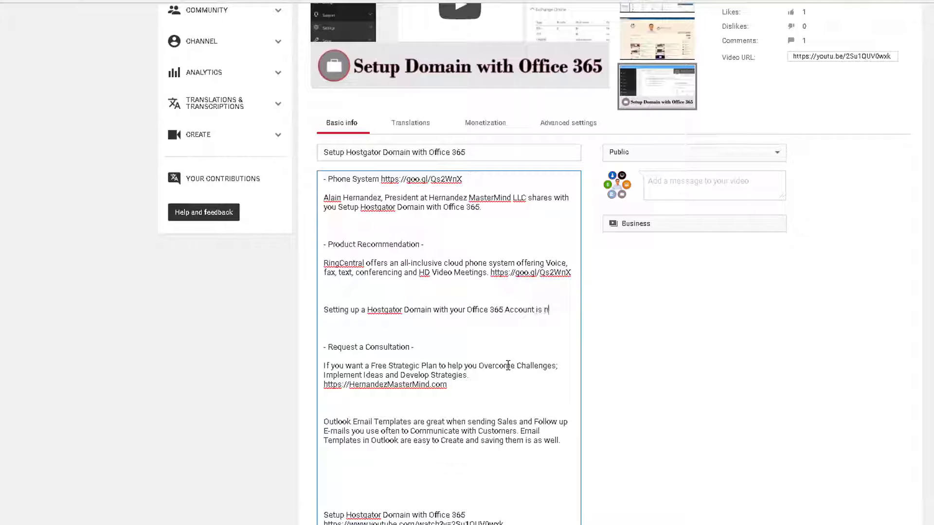
text(ot that complic)
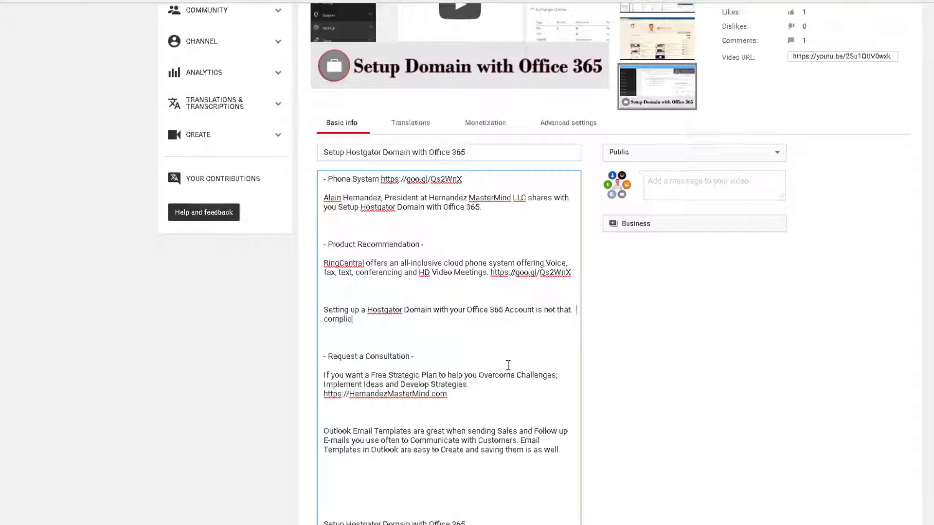
text(ated.)
Proofread the new passage, checking the words 365, Hostgator, cpanel and DNS.
drag(324, 309, 398, 326)
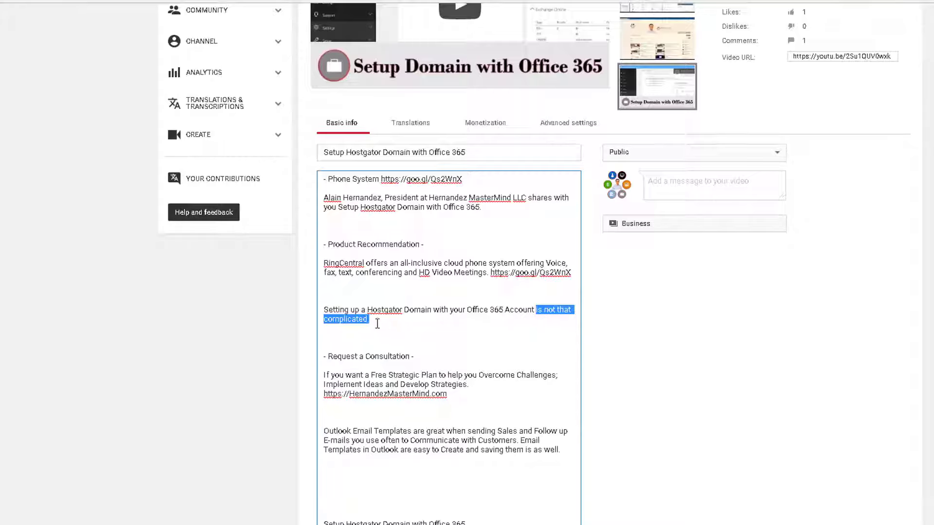
click(378, 323)
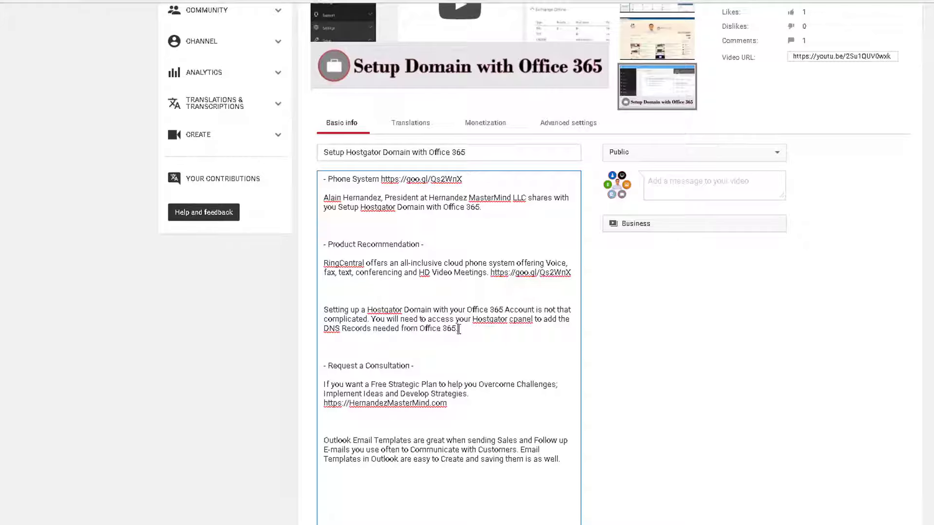
double_click(450, 329)
click(473, 319)
double_click(488, 315)
drag(509, 319, 528, 319)
drag(323, 329, 340, 329)
drag(473, 319, 512, 322)
click(499, 328)
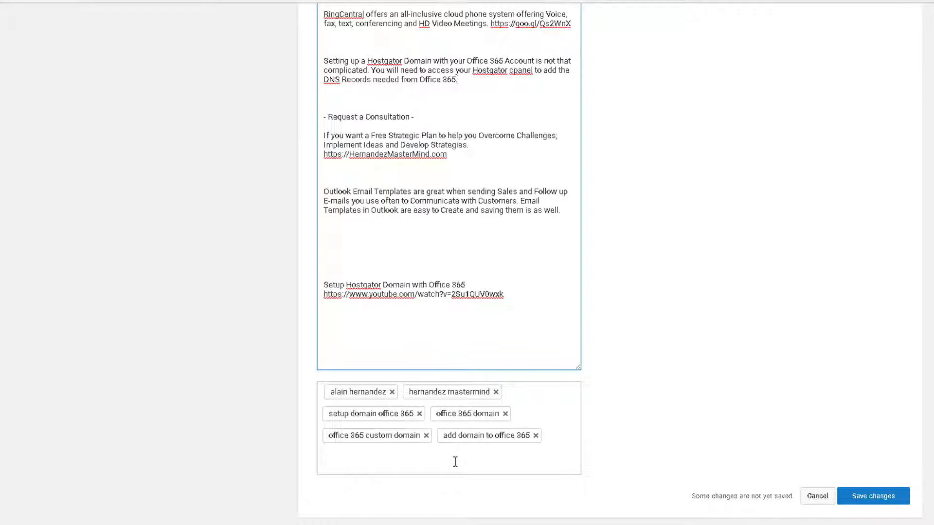
click(454, 461)
scroll(489, 462, up, 5)
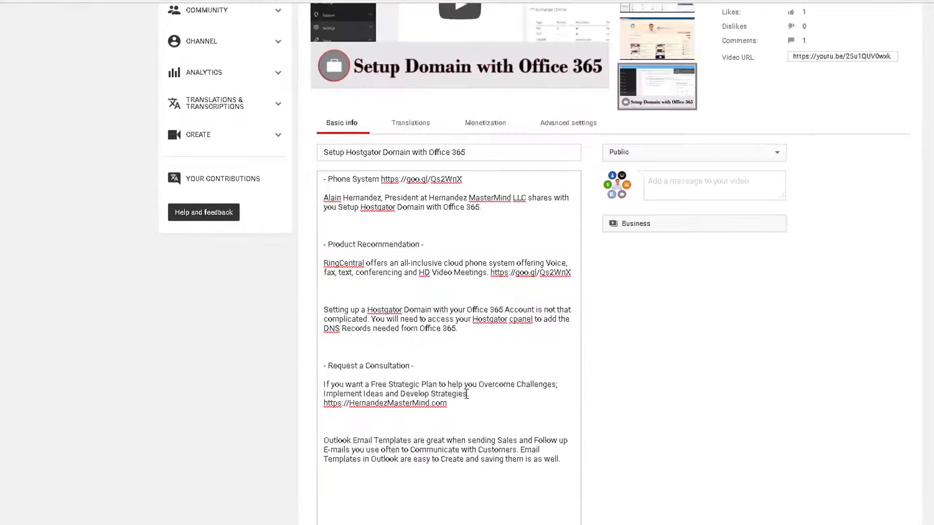
drag(473, 152, 307, 146)
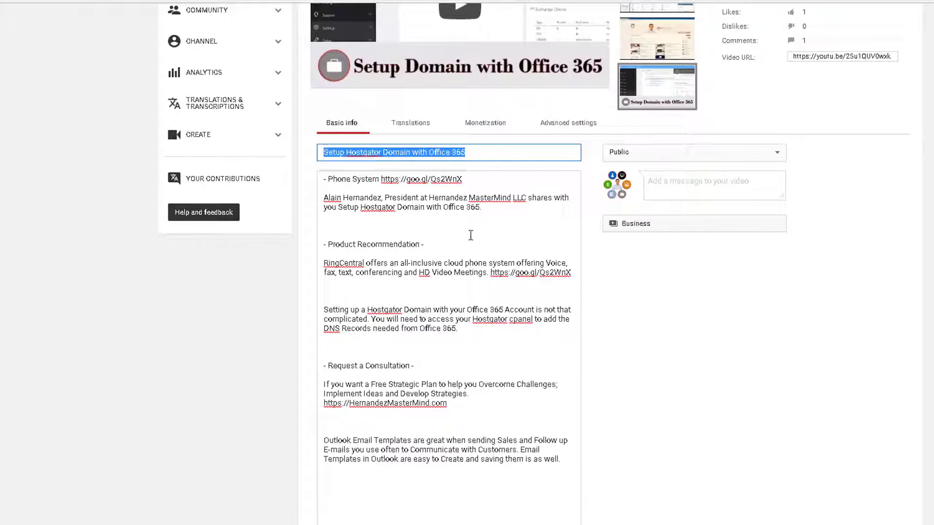
click(395, 154)
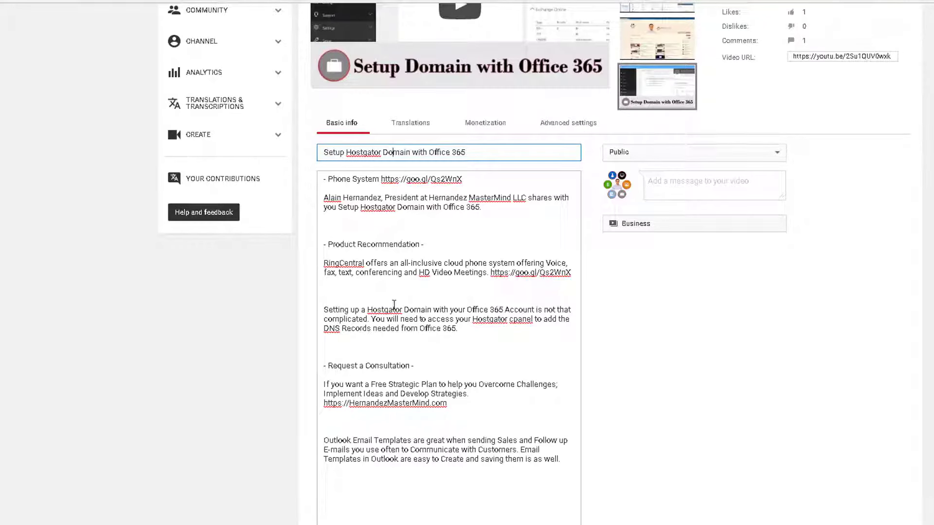
drag(368, 310, 508, 310)
click(450, 320)
drag(330, 308, 479, 328)
scroll(479, 328, down, 1)
click(332, 375)
drag(324, 378, 562, 396)
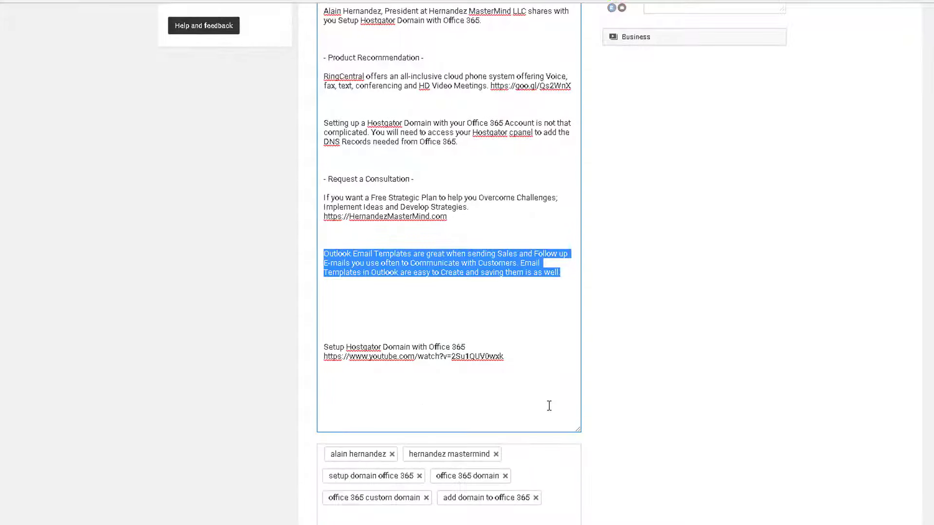
scroll(550, 407, down, 2)
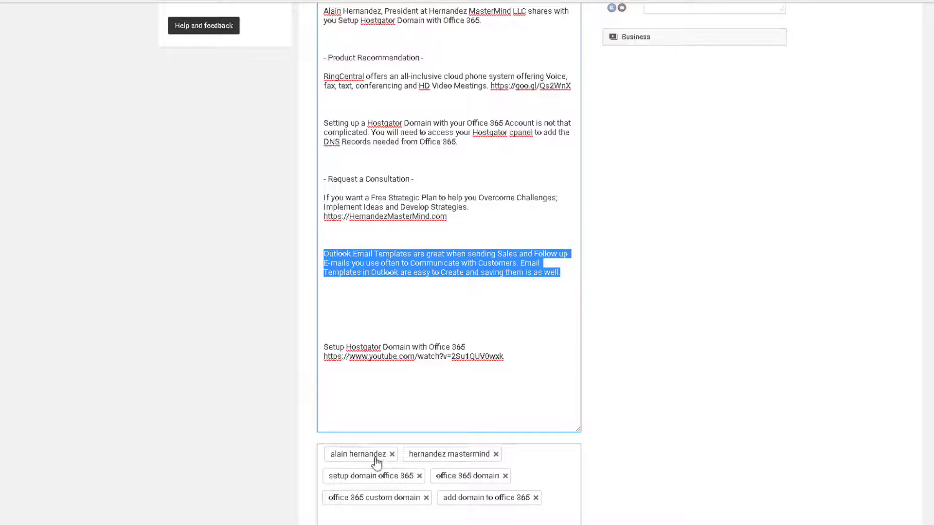
scroll(387, 483, up, 3)
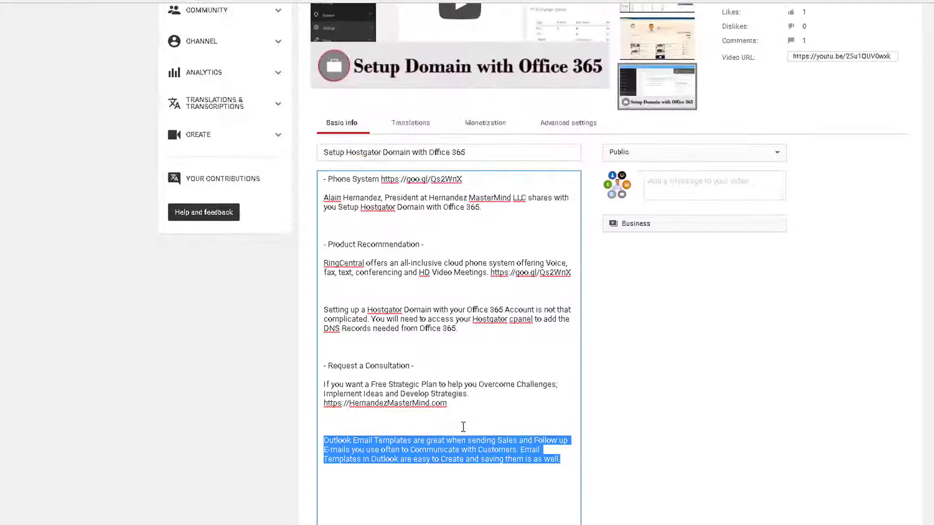
click(559, 471)
key(ctrl+a)
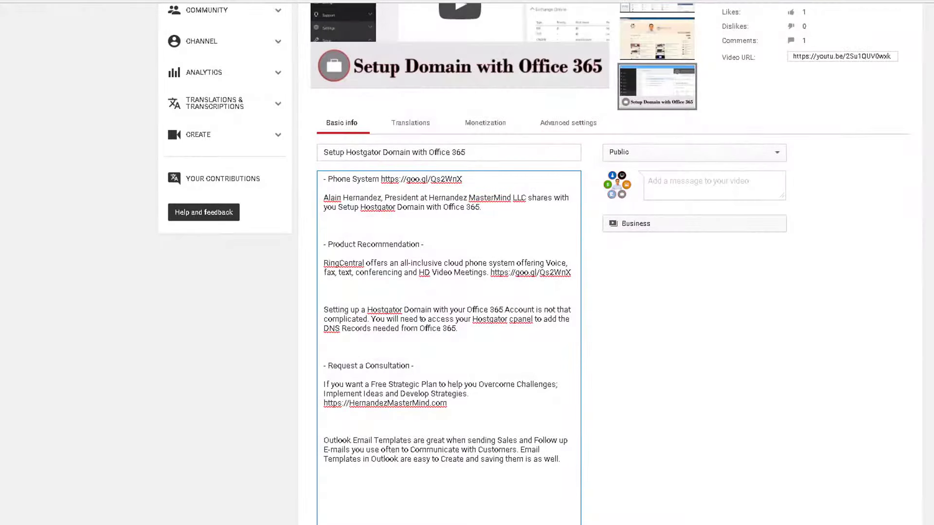
text(Setup Hostgator Domain with Office 365 https://www.youtube.com/watch?v=2Su1QUV0wxk)
Check the video title and YouTube URL lines at the end of the description.
click(476, 417)
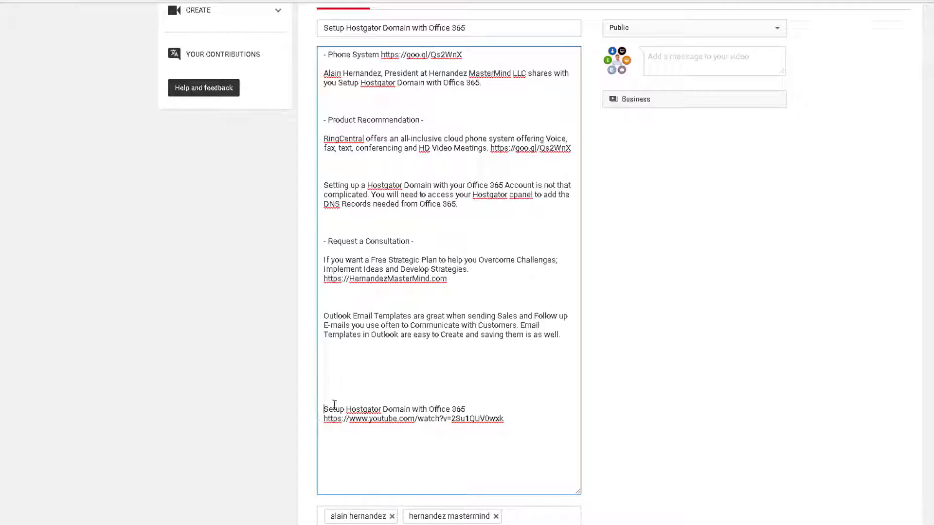
drag(323, 409, 466, 410)
drag(325, 420, 506, 418)
click(508, 418)
drag(504, 419, 326, 423)
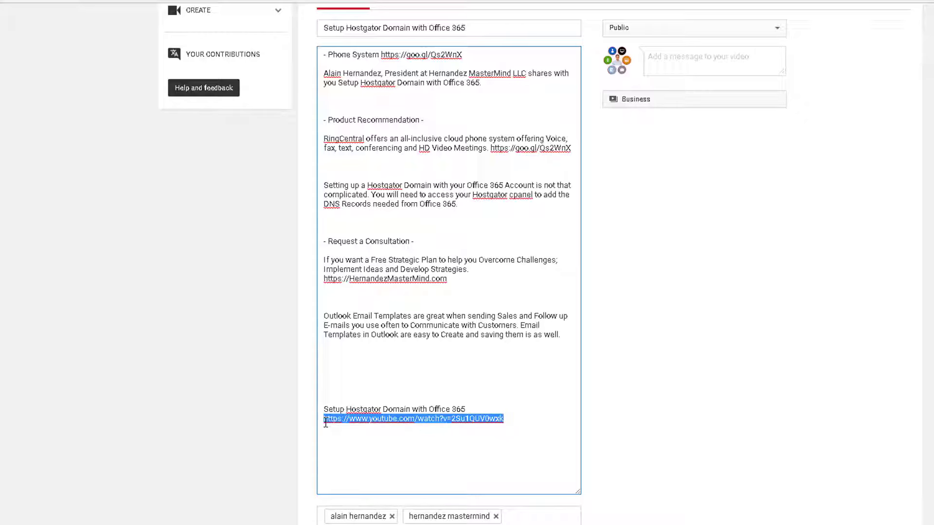
scroll(480, 433, up, 1)
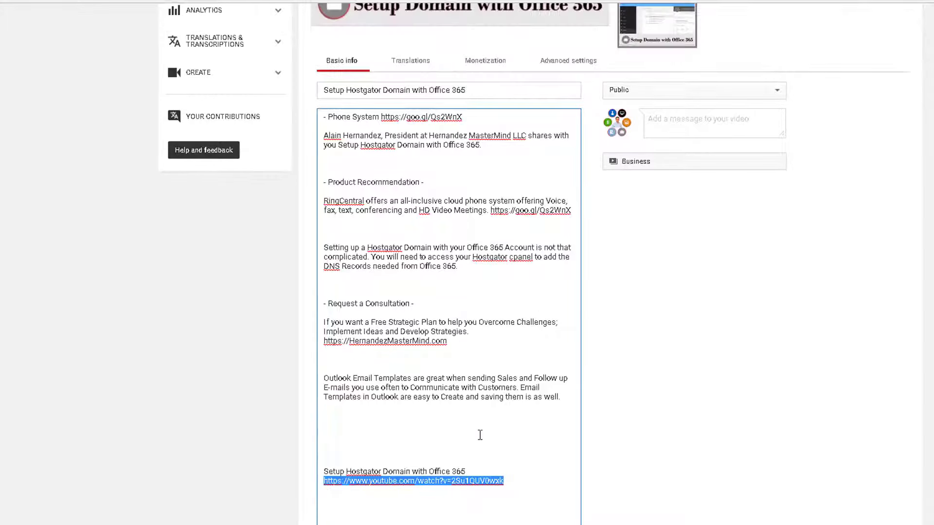
click(496, 481)
Save the edited description and tags with Save changes.
scroll(485, 505, up, 3)
scroll(654, 503, down, 5)
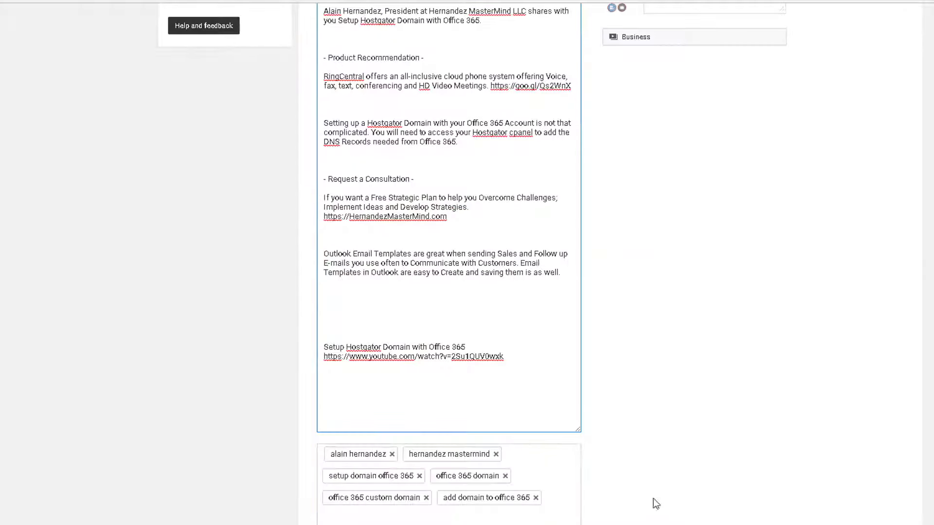
scroll(477, 344, up, 5)
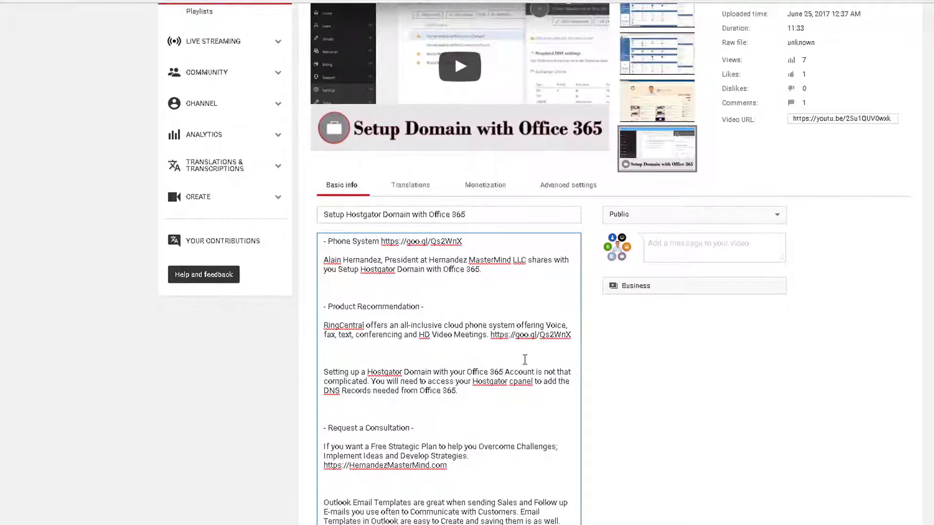
scroll(525, 353, down, 6)
click(874, 498)
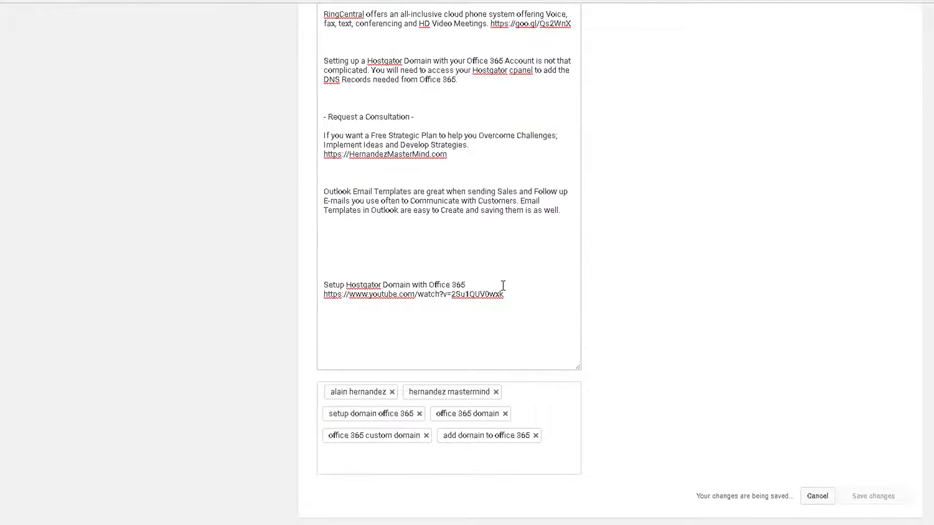
scroll(502, 285, up, 8)
In Advanced settings, check the Category dropdown, which stays on People & Blogs.
click(568, 247)
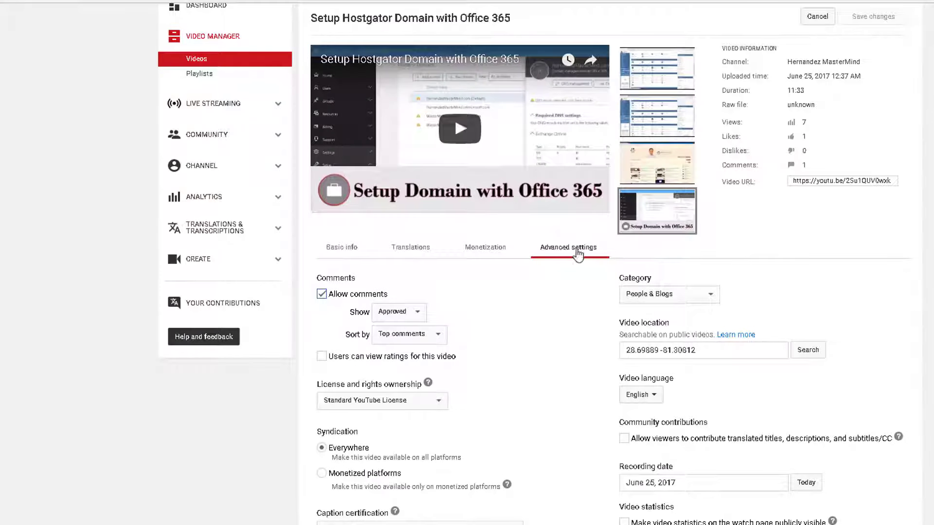
scroll(544, 314, down, 2)
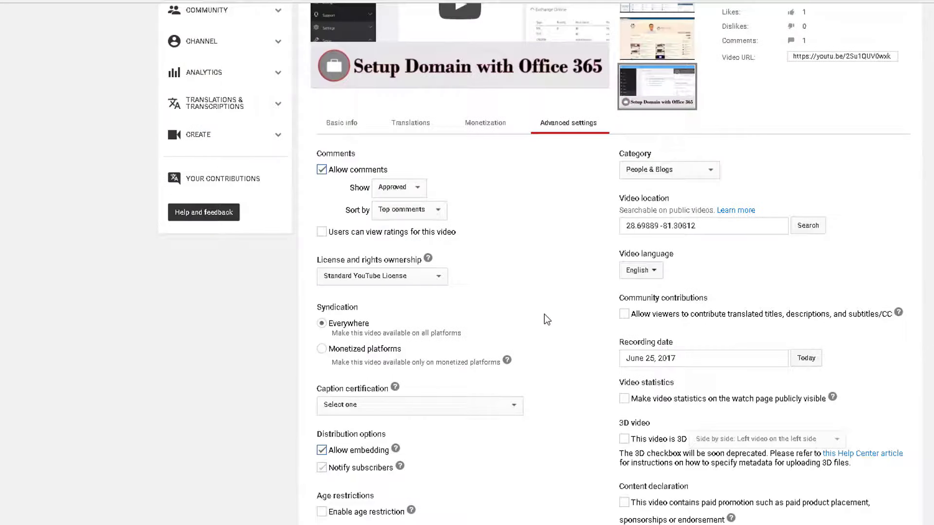
click(691, 176)
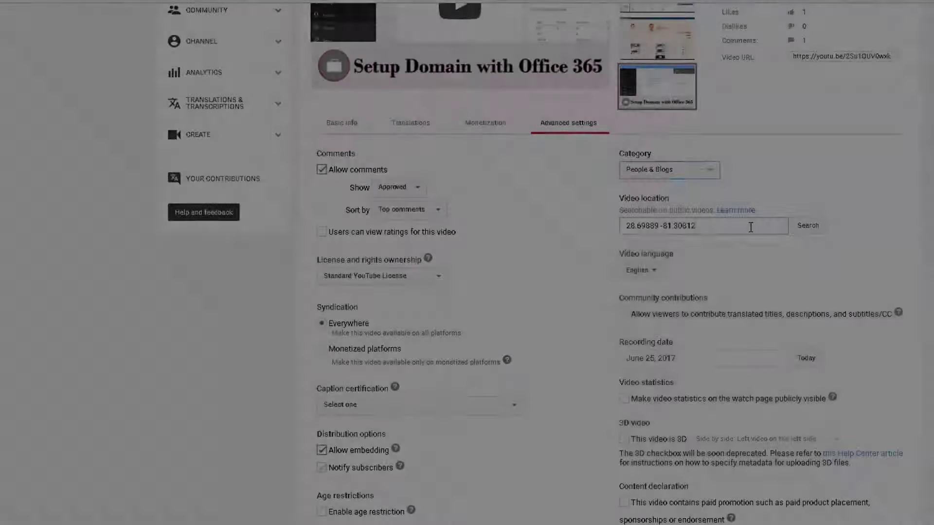
Enter 'Winter Springs, FL' as the video location and look it up on the map.
click(750, 227)
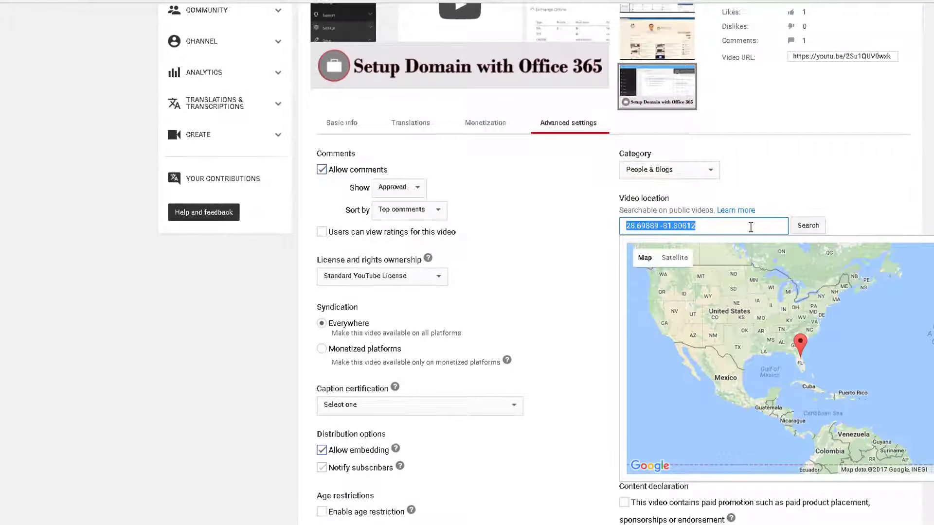
text(Winter Springs,)
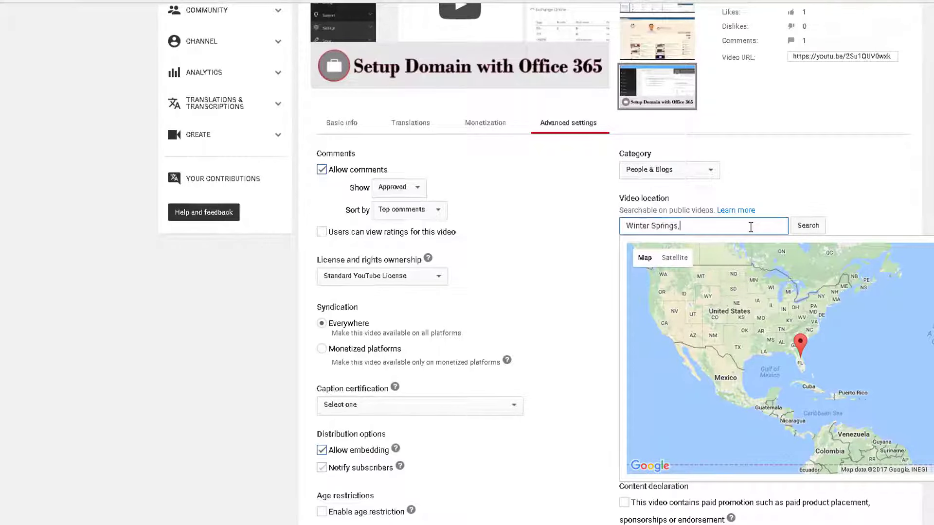
text( FL)
click(808, 225)
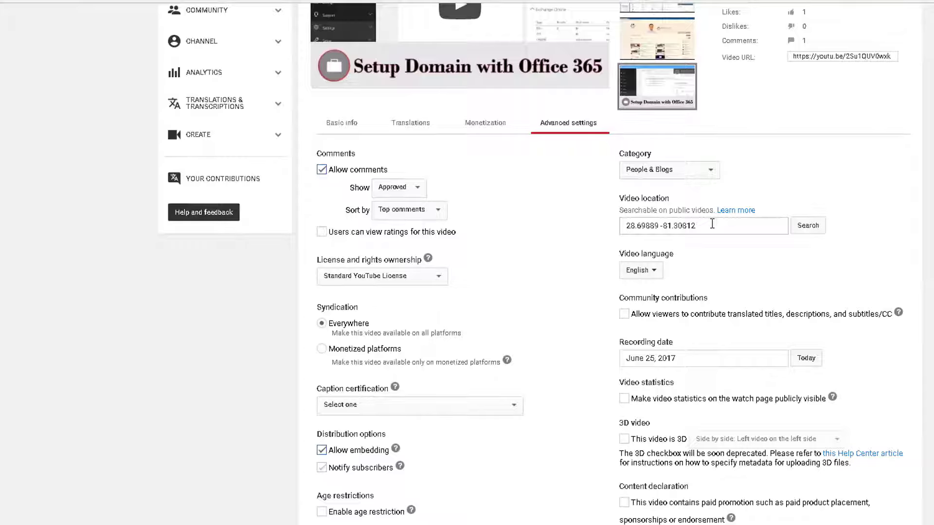
drag(713, 225, 626, 226)
scroll(921, 232, up, 3)
scroll(921, 232, up, 1)
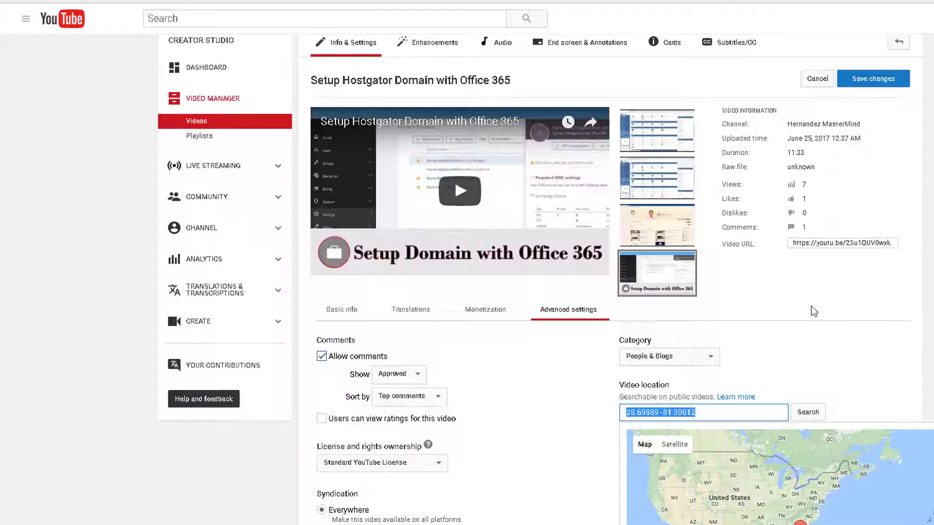
text(Florida)
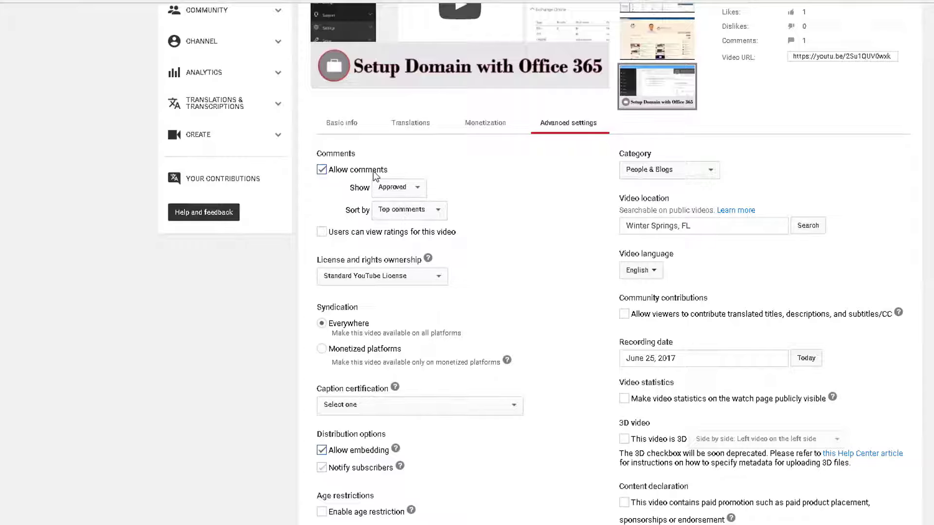
click(410, 186)
click(411, 212)
click(417, 192)
click(418, 192)
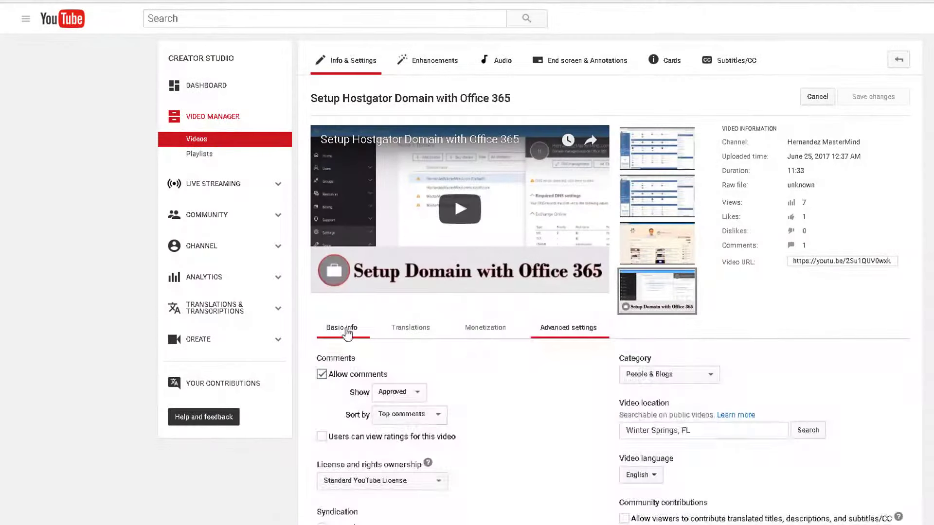
Switch to Basic info and review the custom thumbnail options and the title.
click(342, 327)
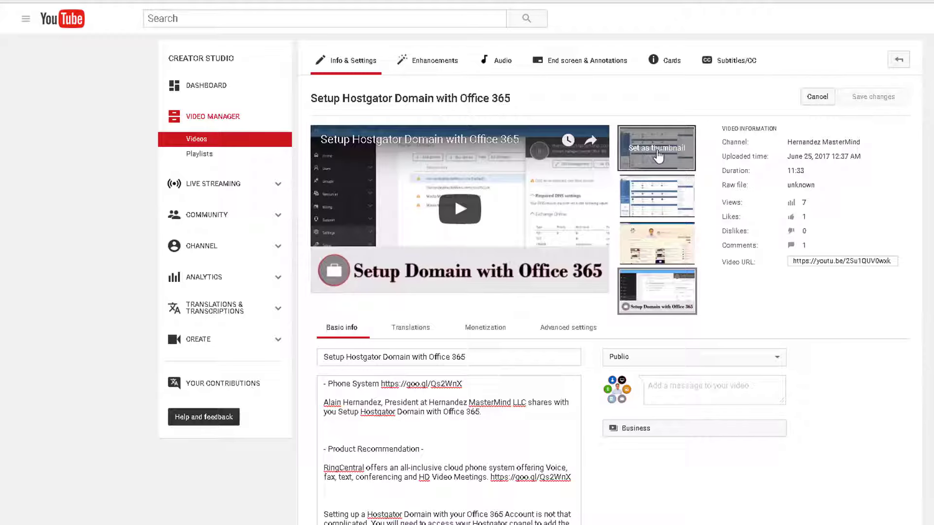
mouse_move(648, 156)
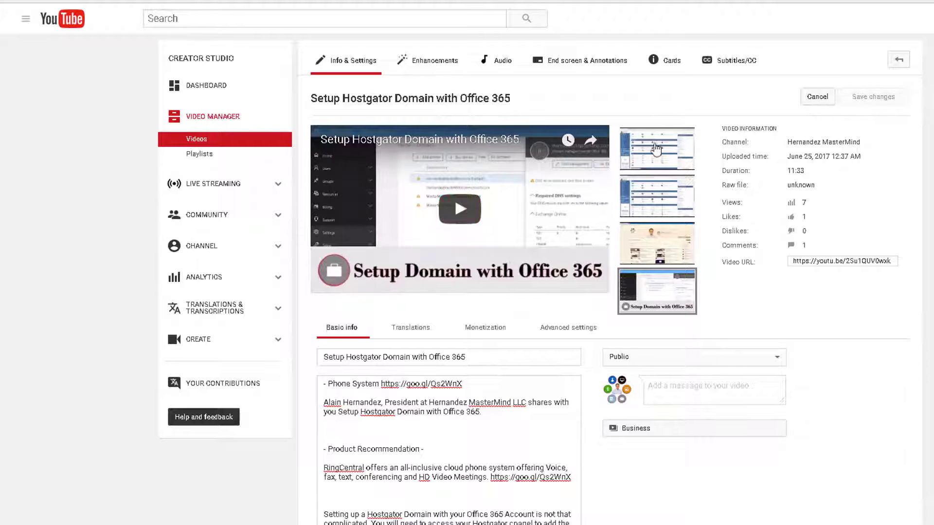
mouse_move(665, 248)
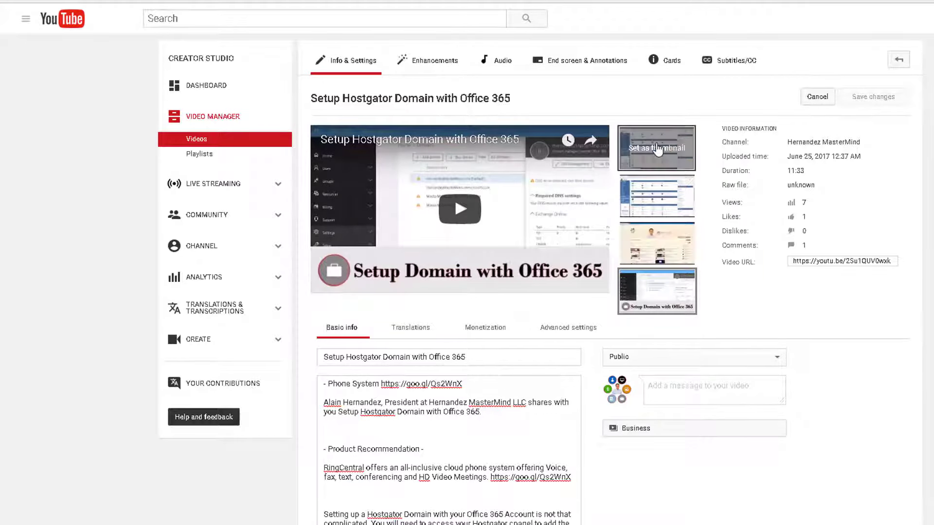
mouse_move(656, 189)
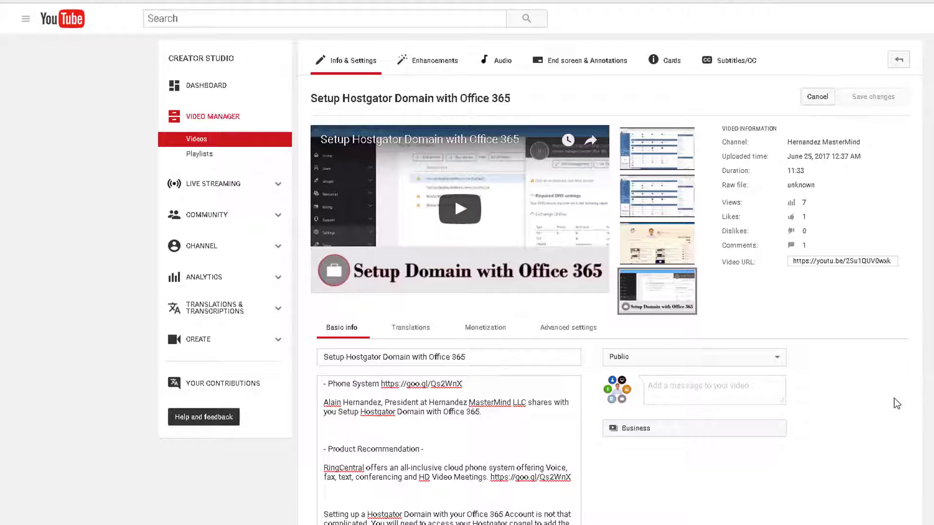
drag(466, 358, 430, 359)
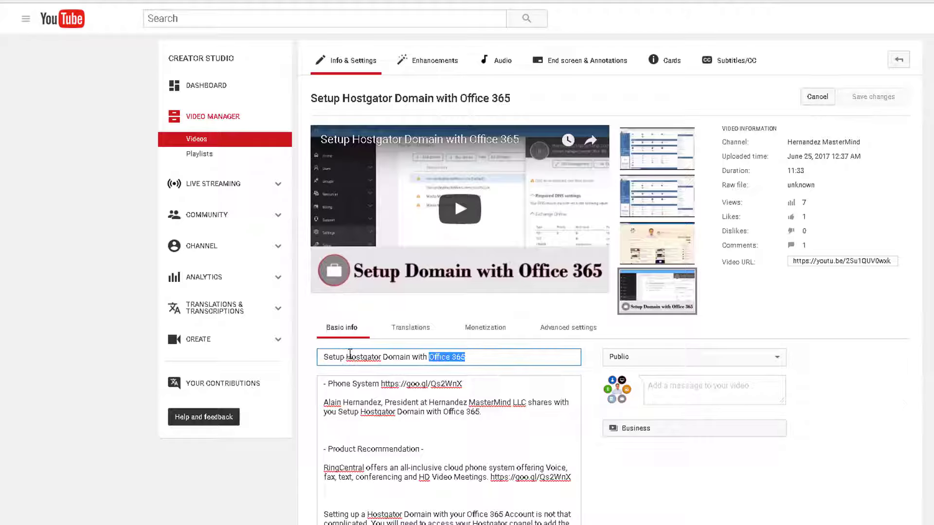
Check the Hostgator title and scroll the description, then go back to Advanced settings.
drag(347, 357, 410, 359)
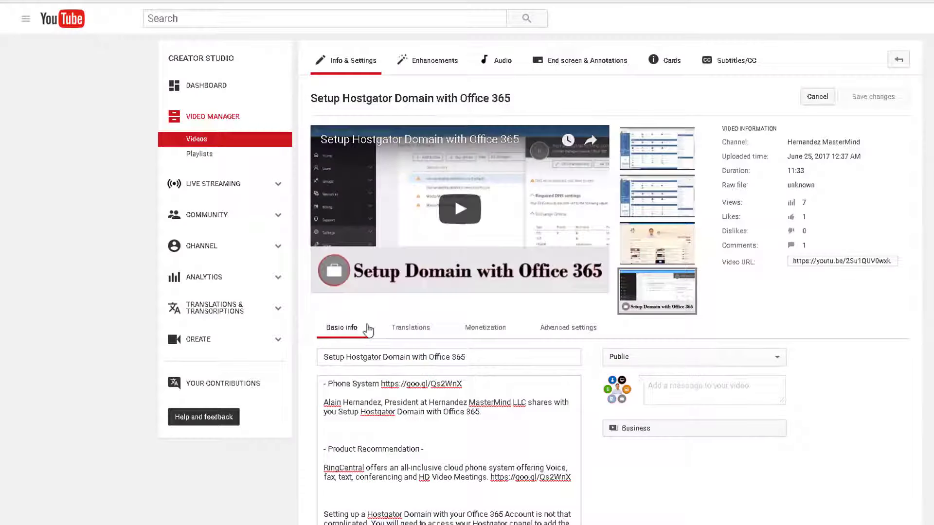
scroll(353, 330, down, 5)
scroll(353, 329, down, 3)
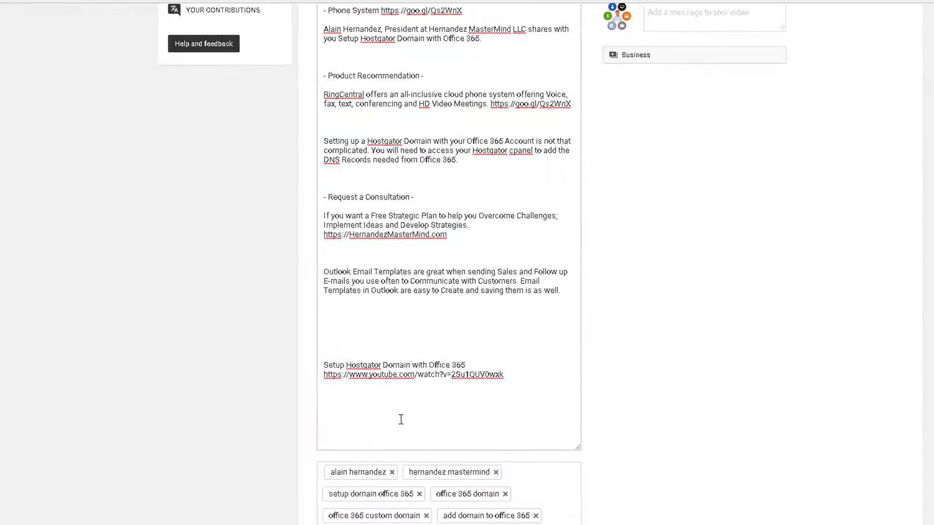
scroll(400, 419, up, 6)
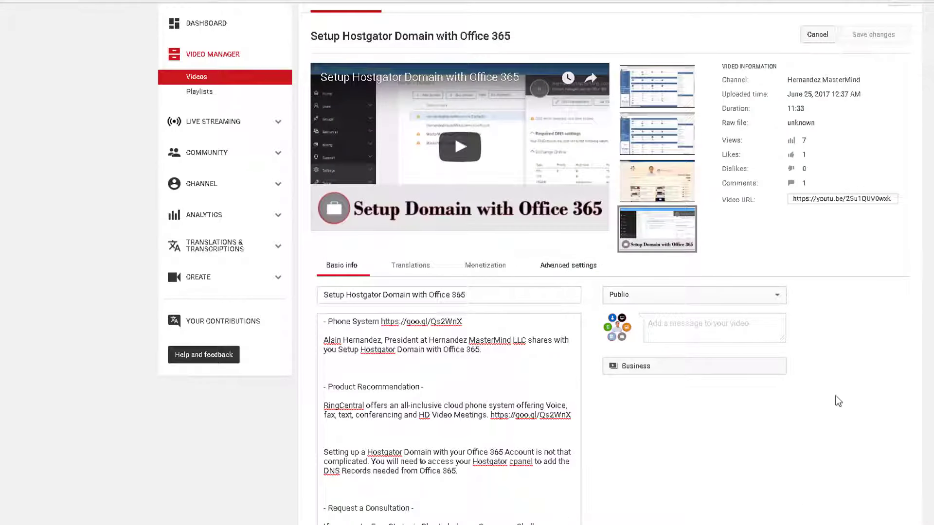
scroll(568, 275, up, 2)
click(563, 328)
scroll(854, 422, down, 5)
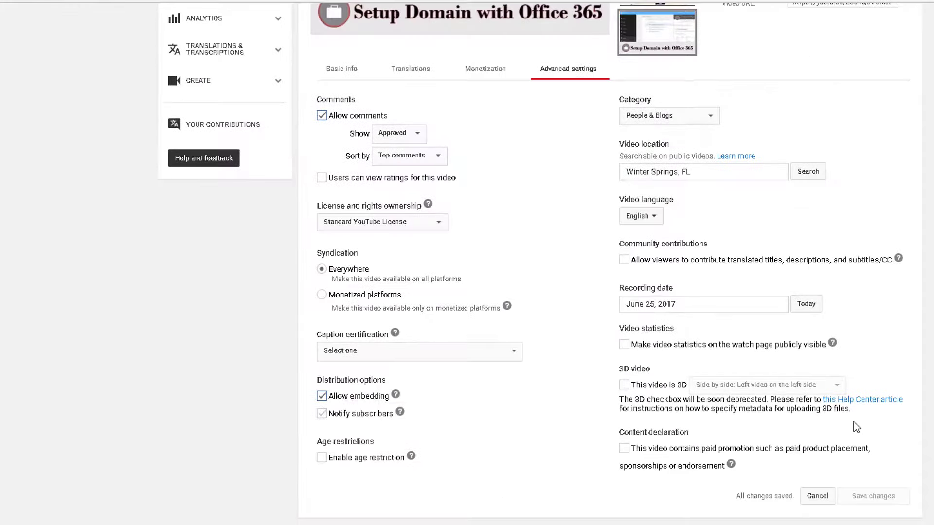
scroll(839, 416, up, 5)
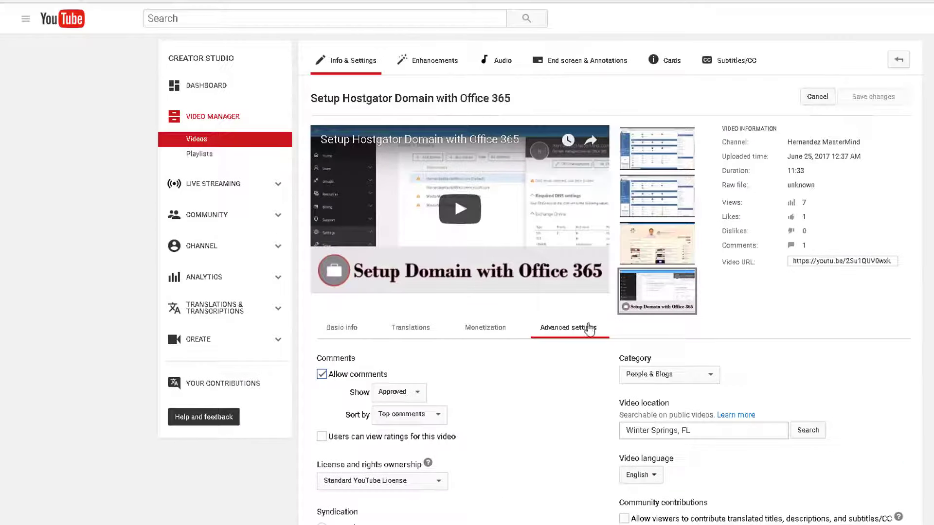
Open Monetization and toggle Monetize with ads off and back on, leaving ads enabled.
click(484, 334)
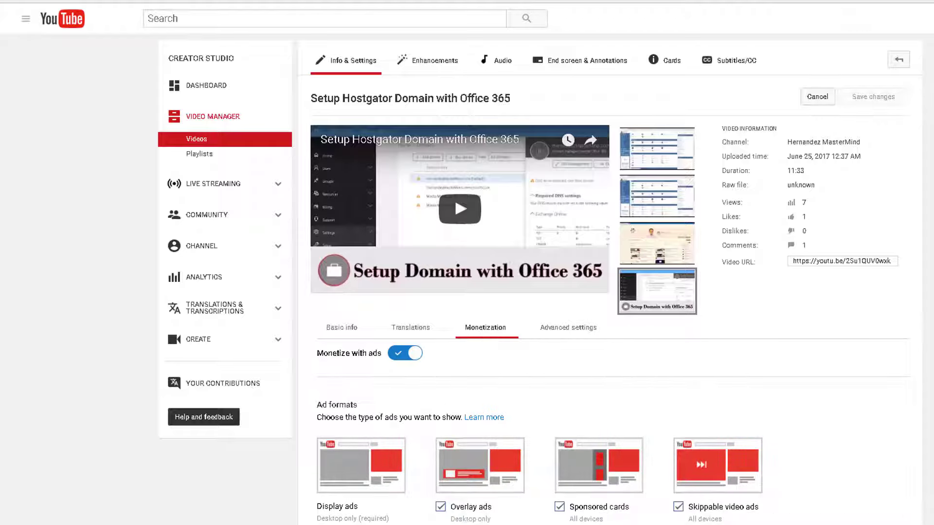
scroll(484, 334, down, 4)
scroll(613, 263, up, 3)
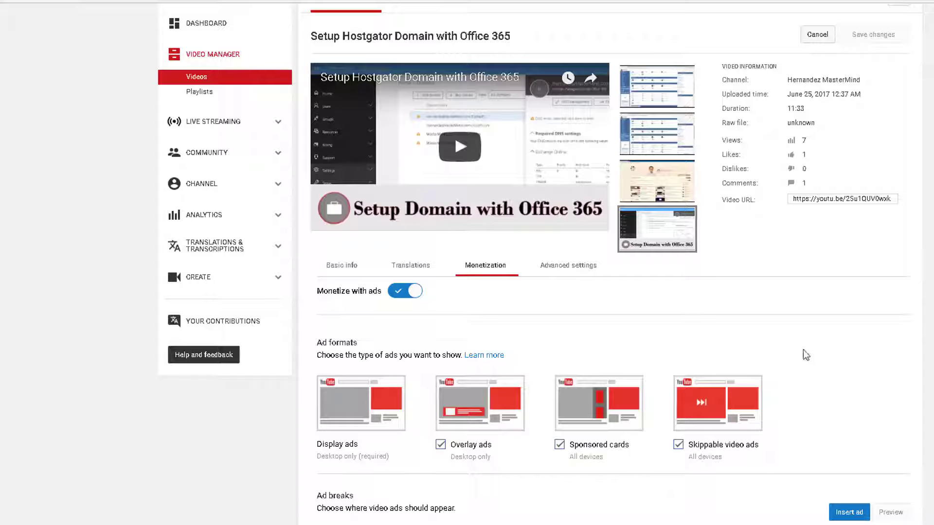
click(404, 291)
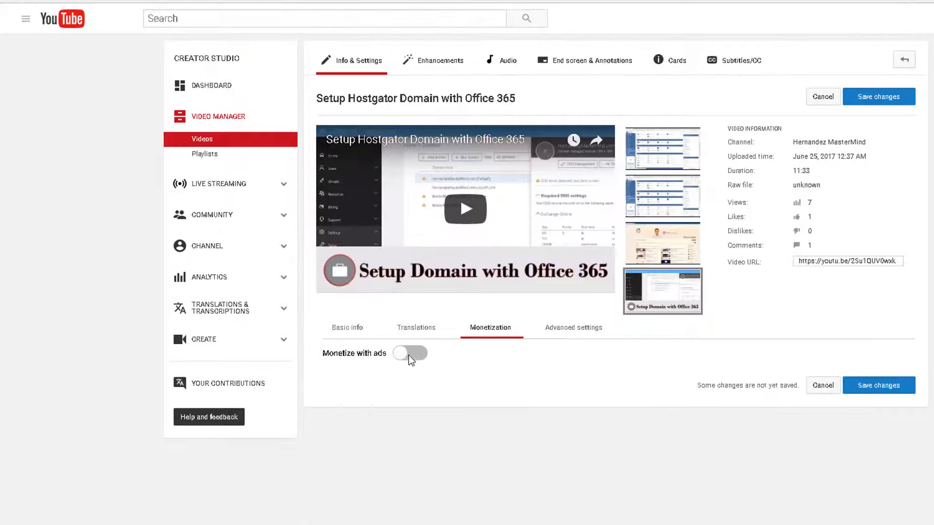
click(408, 355)
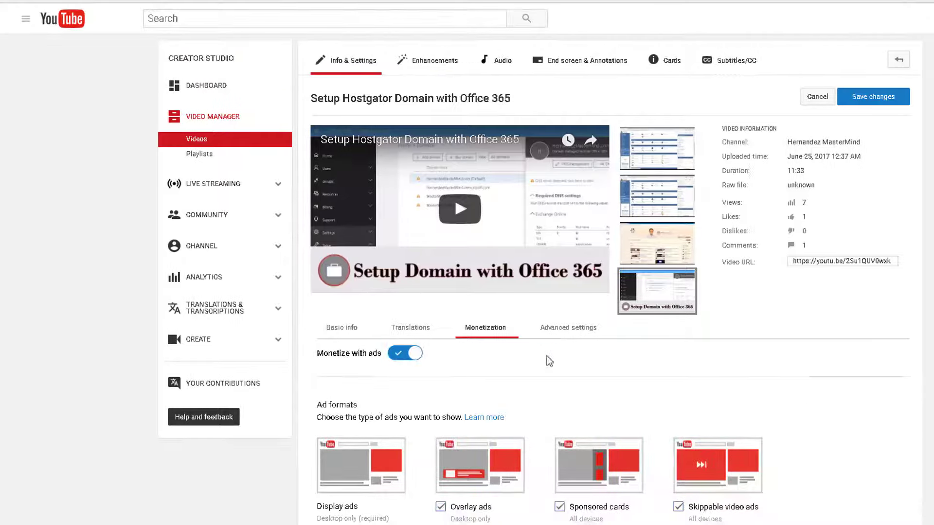
scroll(409, 355, down, 1)
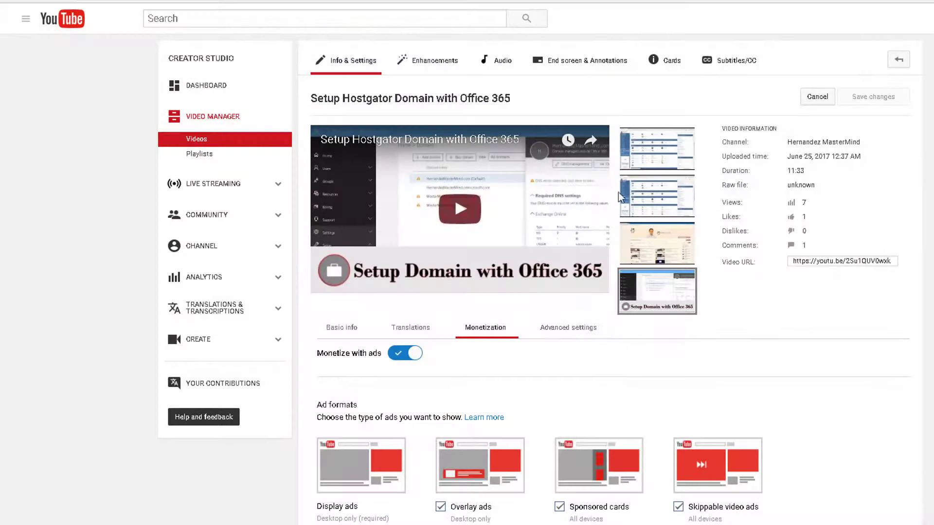
click(606, 62)
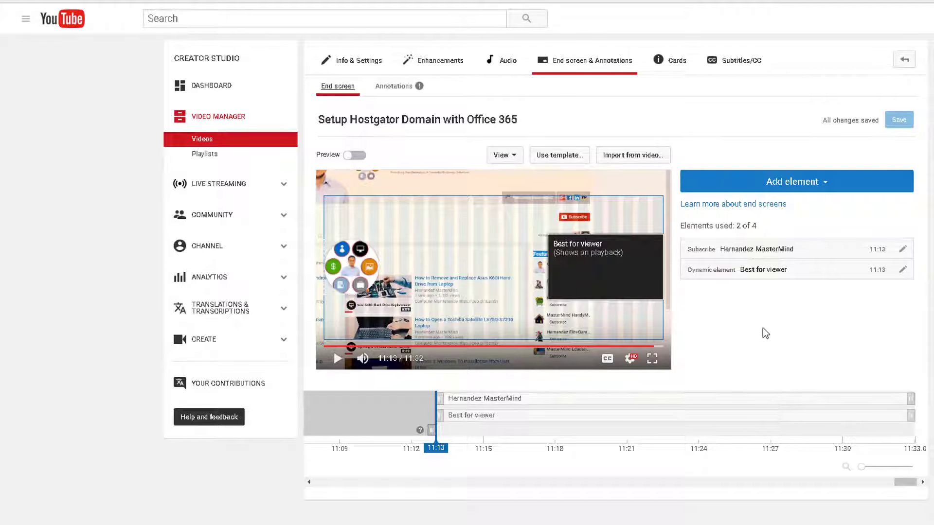
click(560, 155)
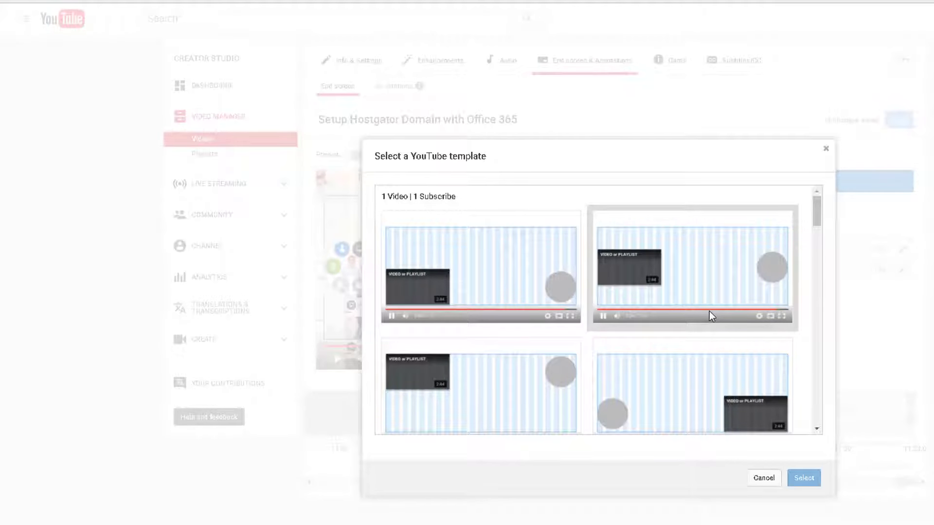
scroll(702, 316, down, 4)
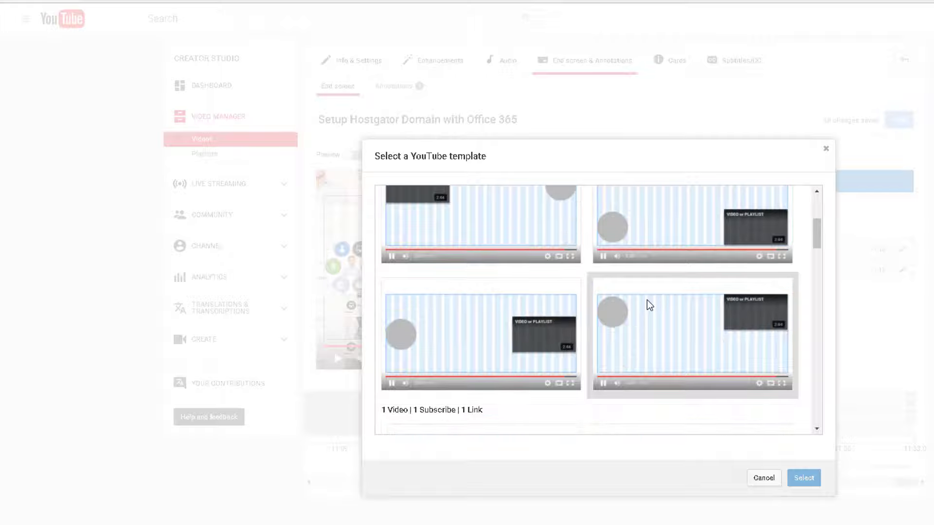
scroll(647, 300, up, 2)
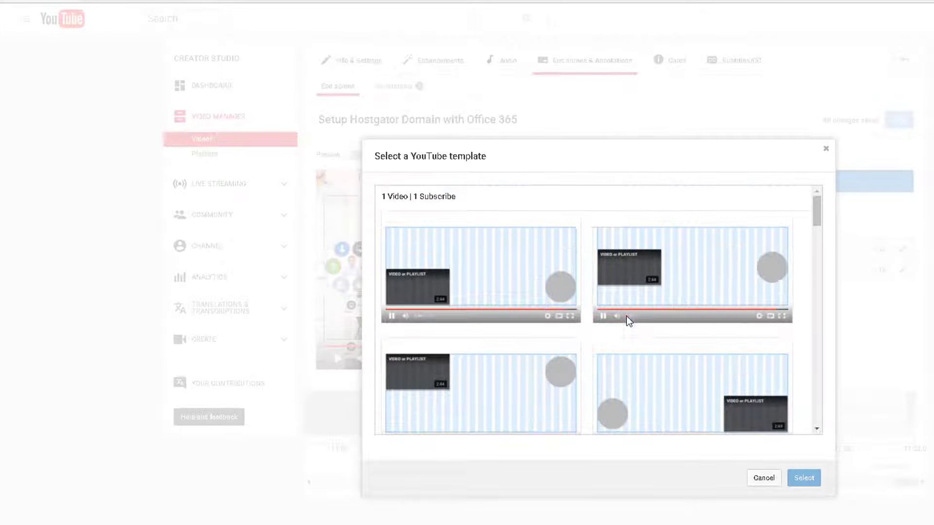
scroll(637, 323, down, 5)
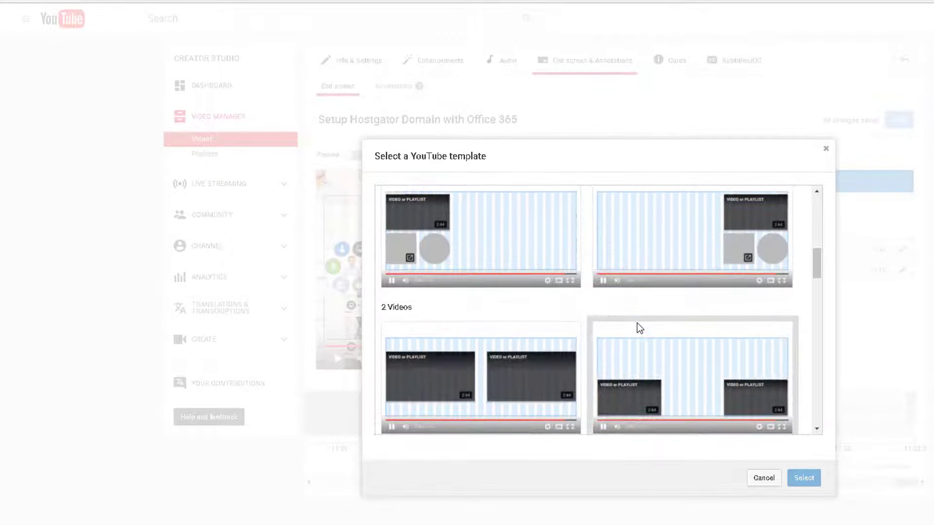
scroll(639, 329, down, 1)
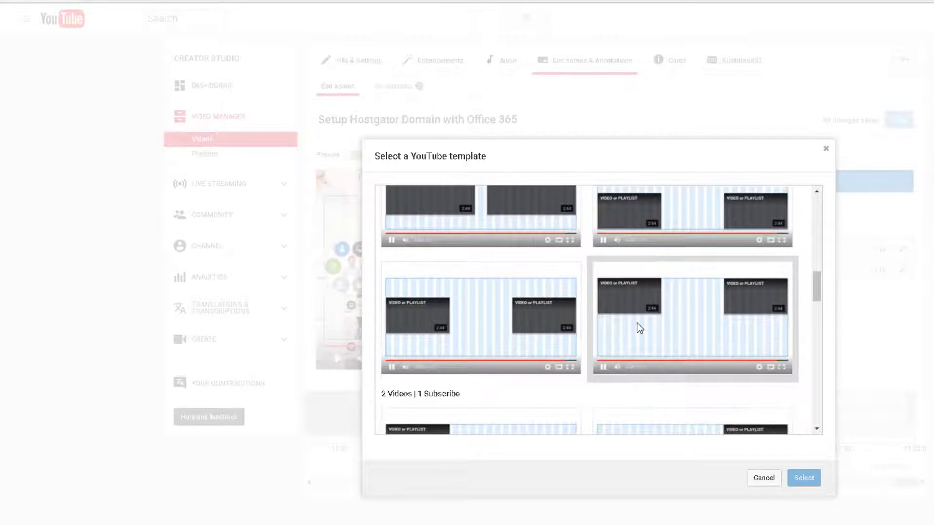
scroll(640, 329, down, 2)
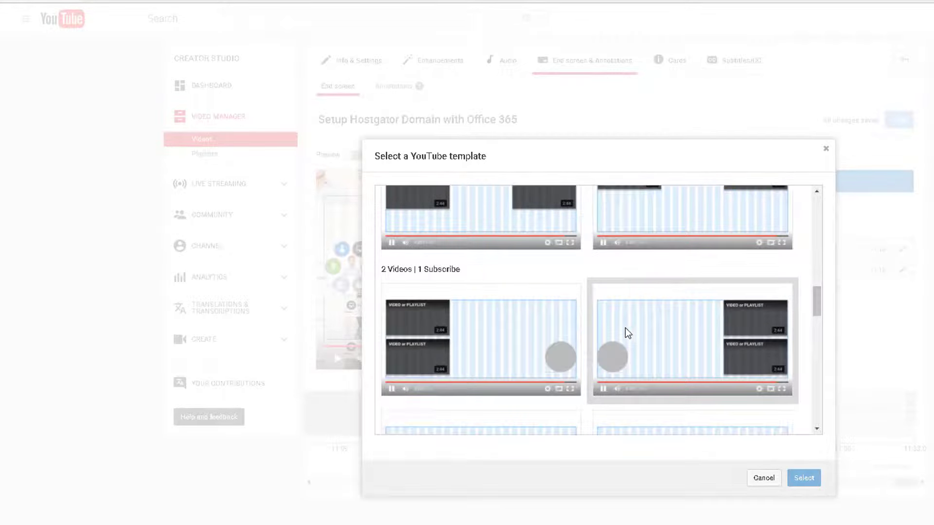
scroll(626, 328, down, 5)
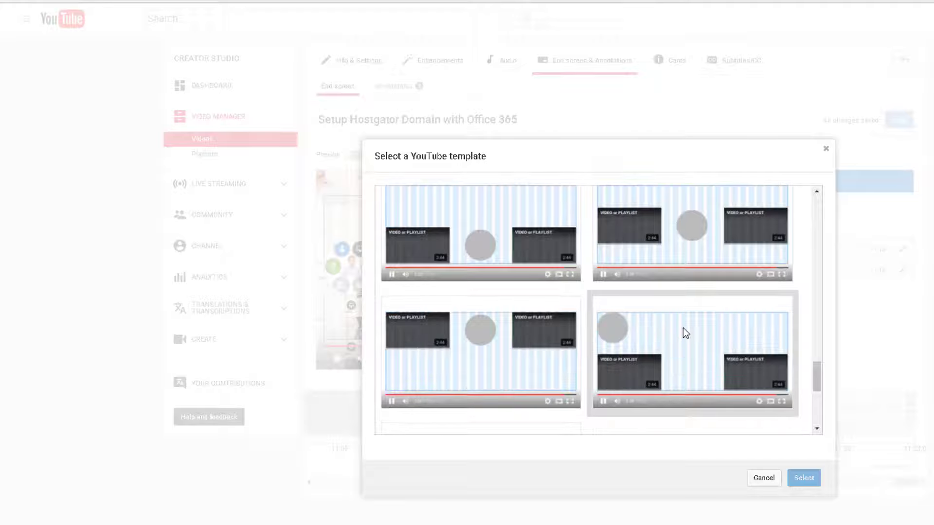
scroll(683, 329, down, 4)
scroll(819, 411, up, 1)
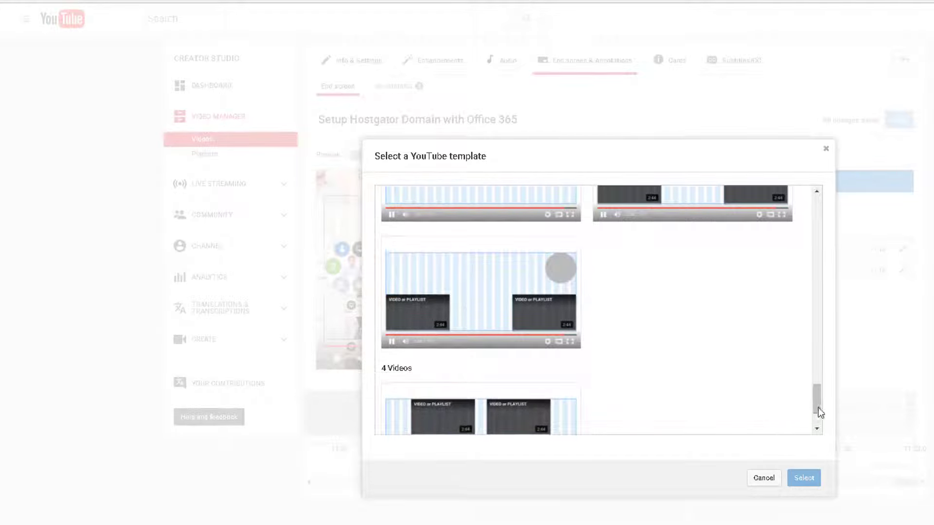
mouse_move(819, 413)
mouse_down()
mouse_move(818, 377)
mouse_move(823, 419)
mouse_up()
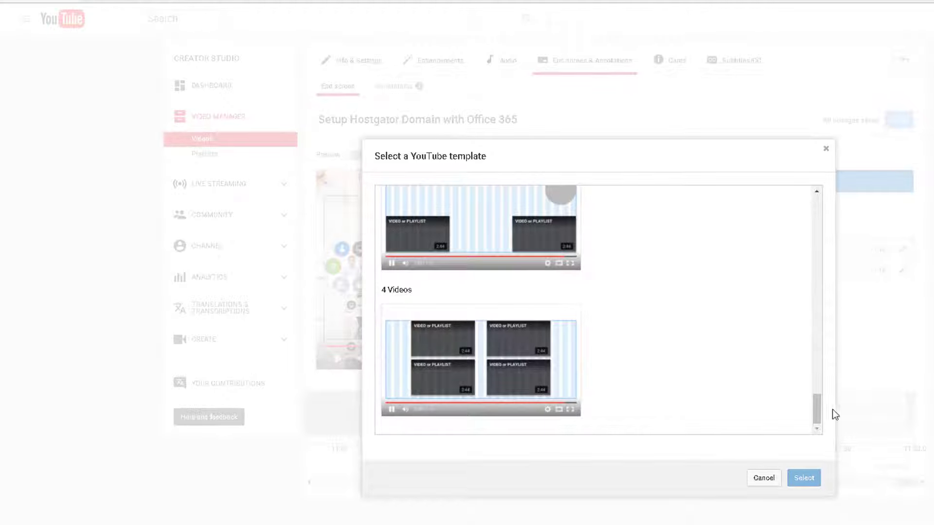
drag(818, 411, 817, 243)
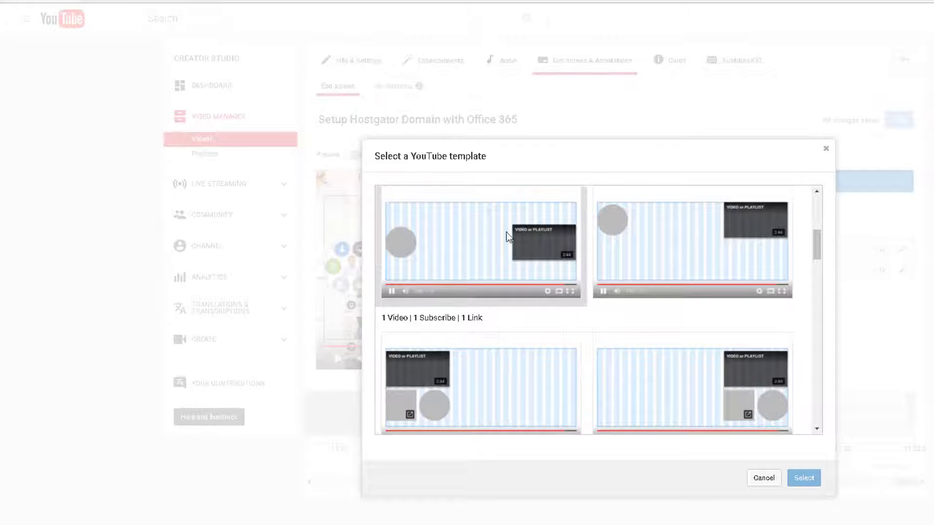
click(537, 256)
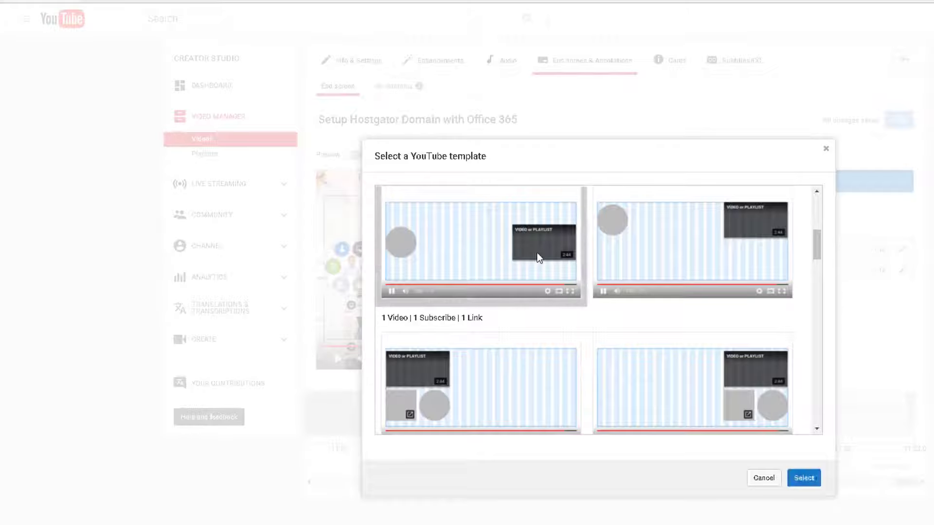
click(763, 477)
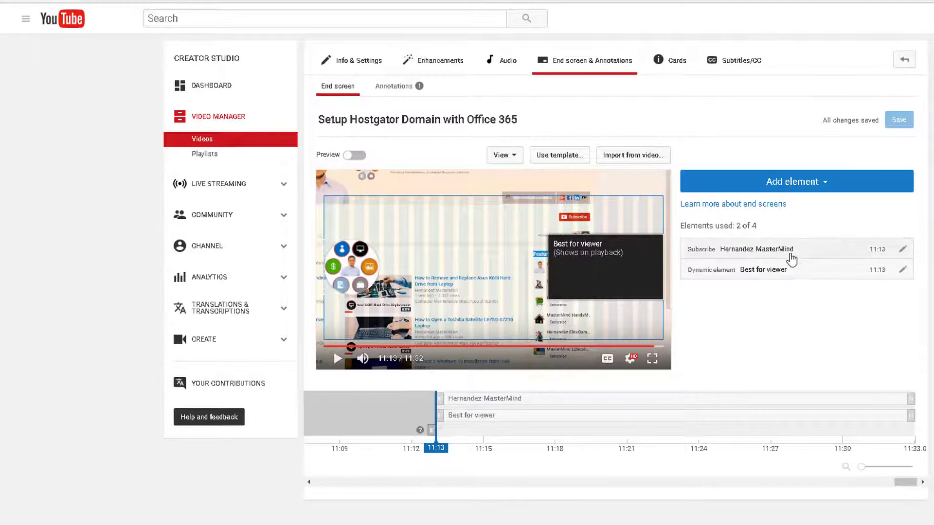
Confirm the Best for viewer end-screen element, preview the end screen and save it.
click(903, 272)
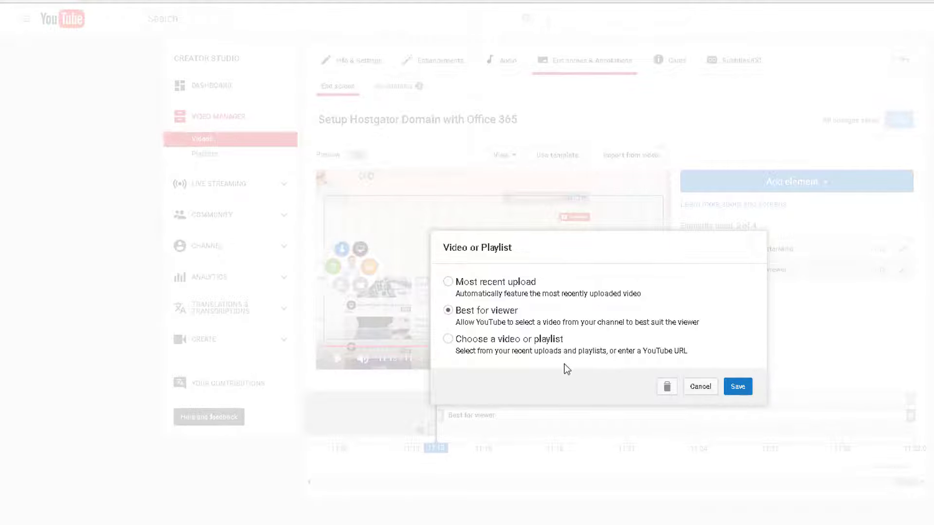
click(738, 389)
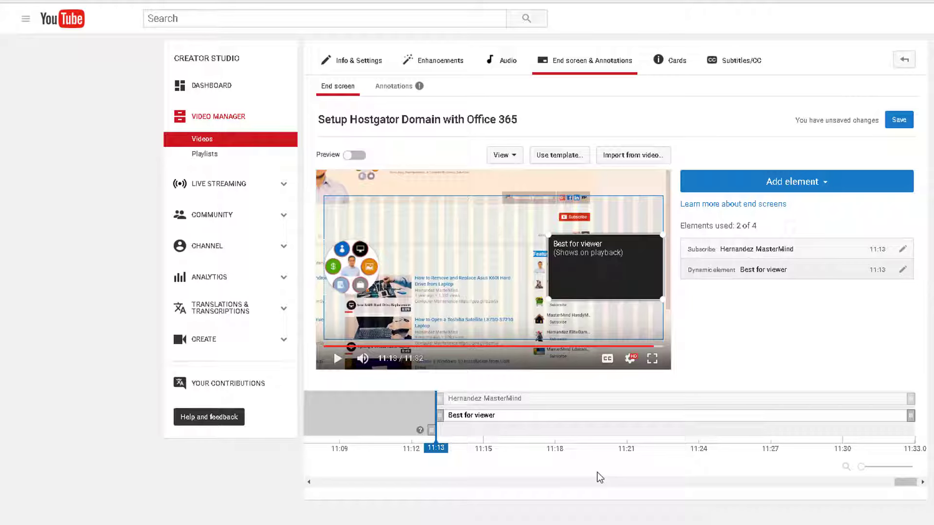
click(355, 155)
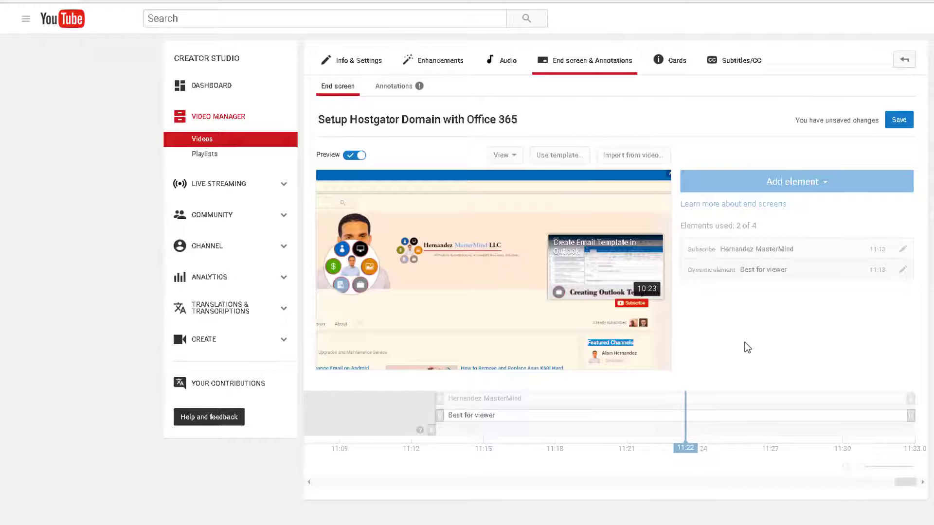
click(899, 120)
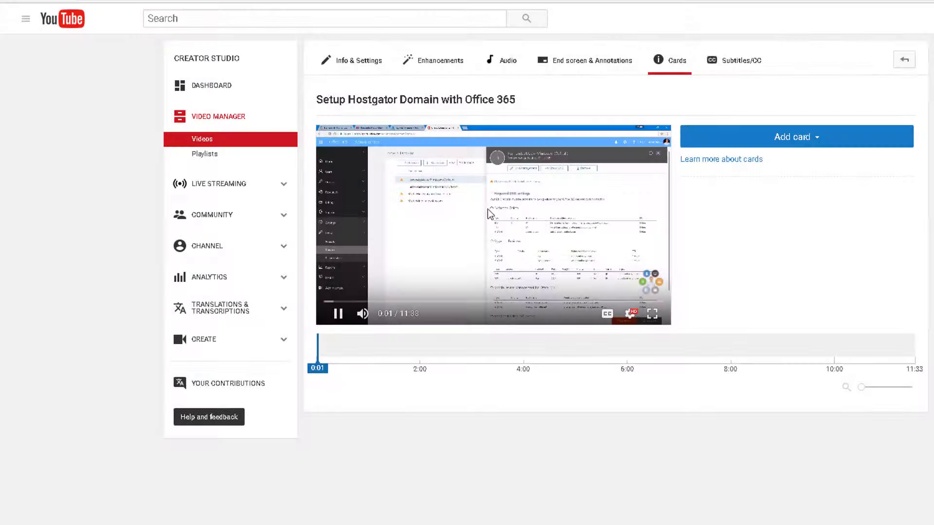
Pause the video at 0:04 and show the card types that can be added there.
click(535, 233)
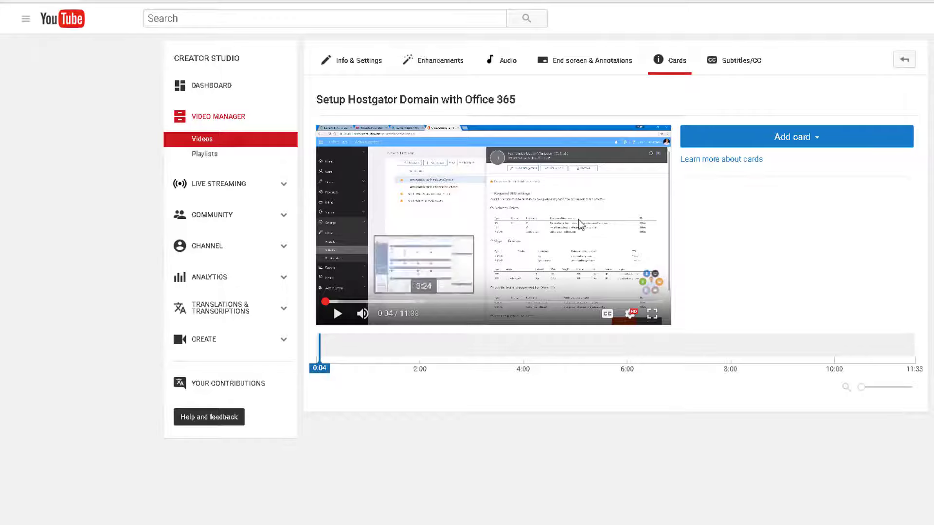
click(796, 140)
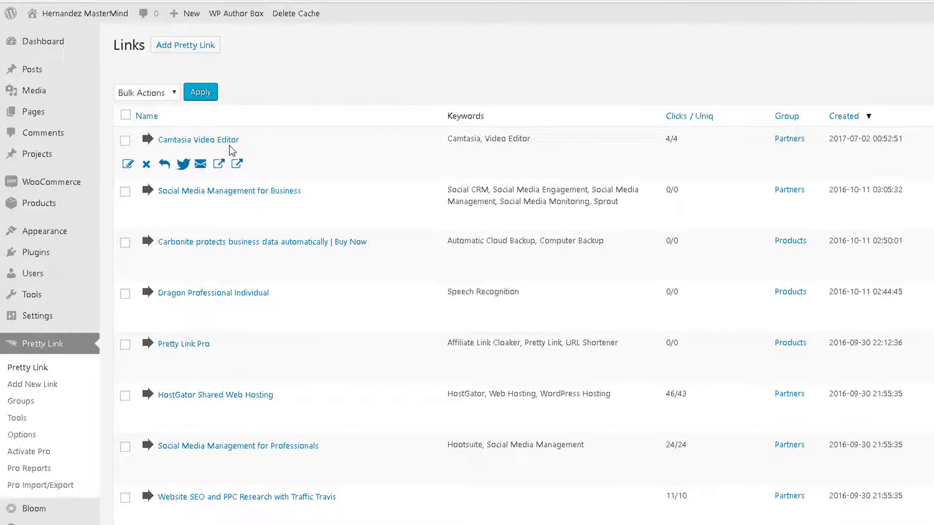
Scroll the Pretty Link list down to the RingCentral link and back up.
scroll(273, 340, down, 2)
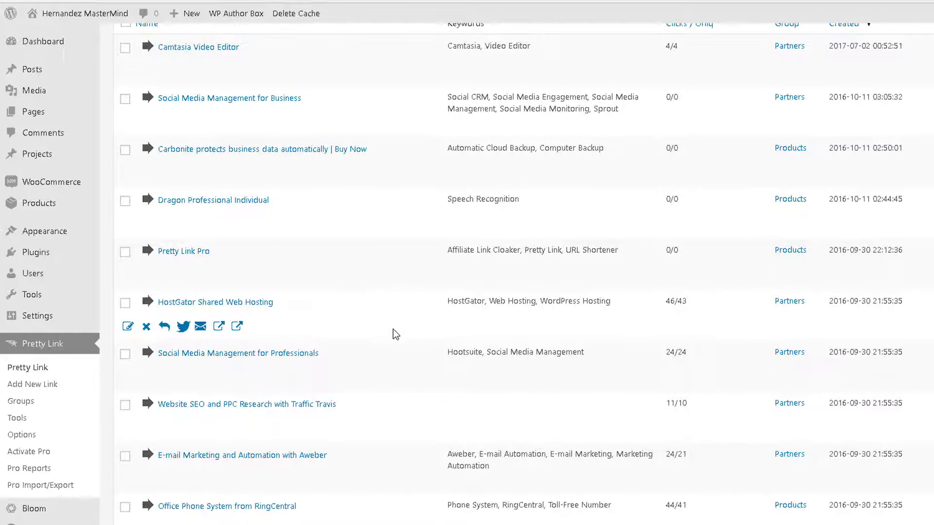
scroll(394, 338, up, 2)
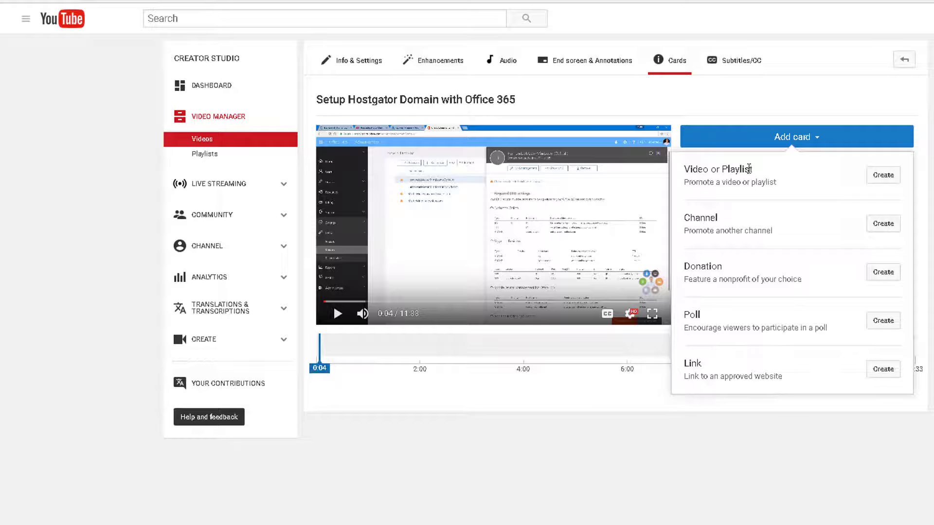
Start a Link card using the pasted RingCentral link URL.
click(883, 369)
right_click(465, 208)
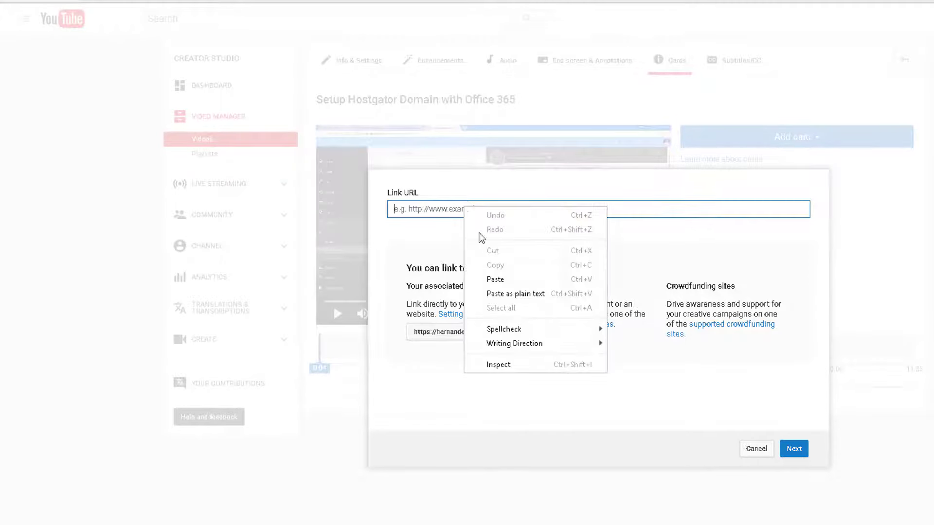
click(495, 279)
click(790, 457)
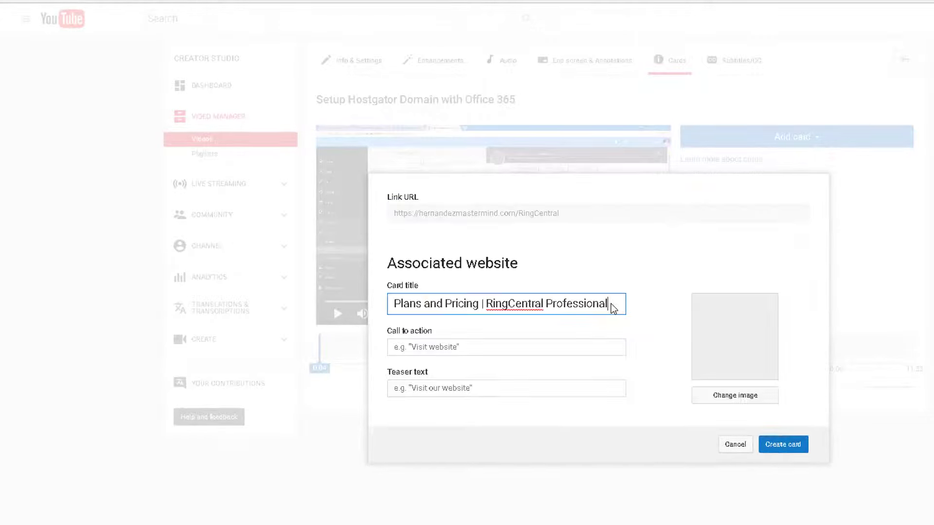
Title the card Recommendation, with Get an Office Phone and All-in-One Cloud Phone System, and pick a custom image.
drag(603, 304, 389, 304)
key(BackSpace)
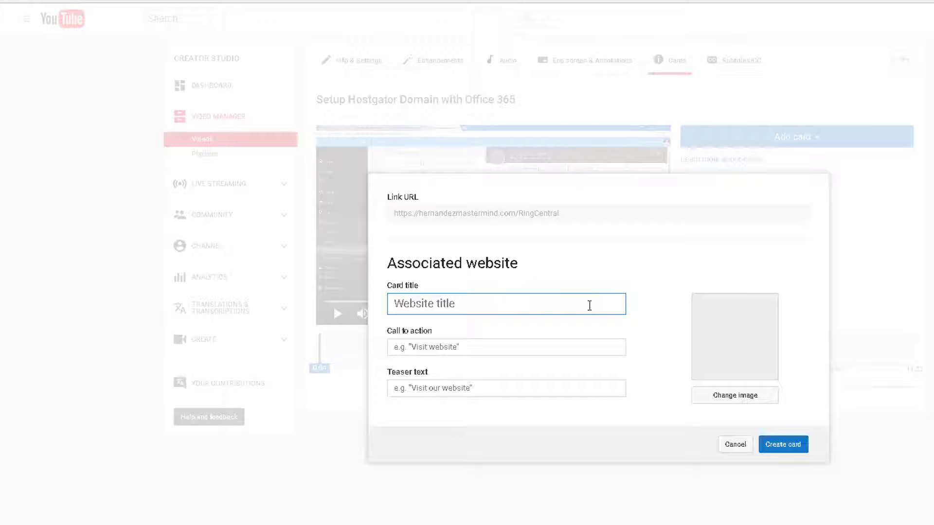
click(534, 306)
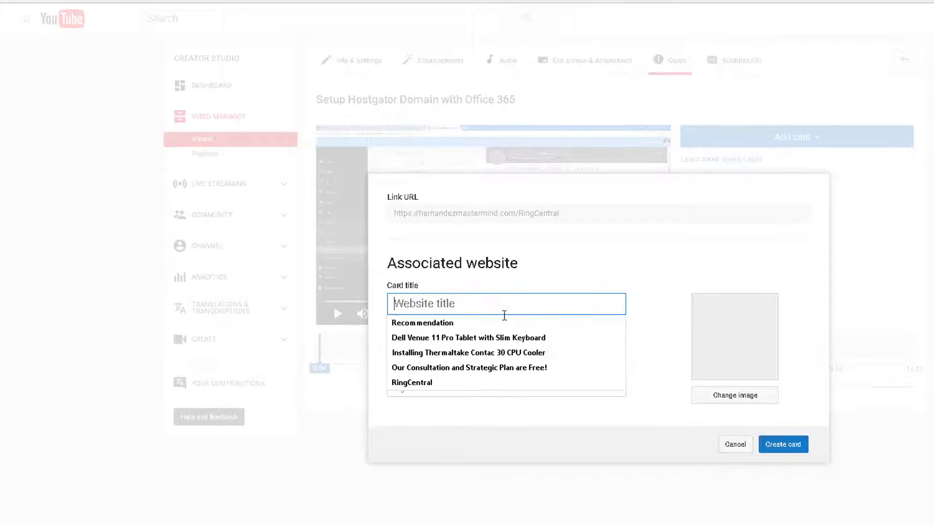
click(461, 325)
click(498, 348)
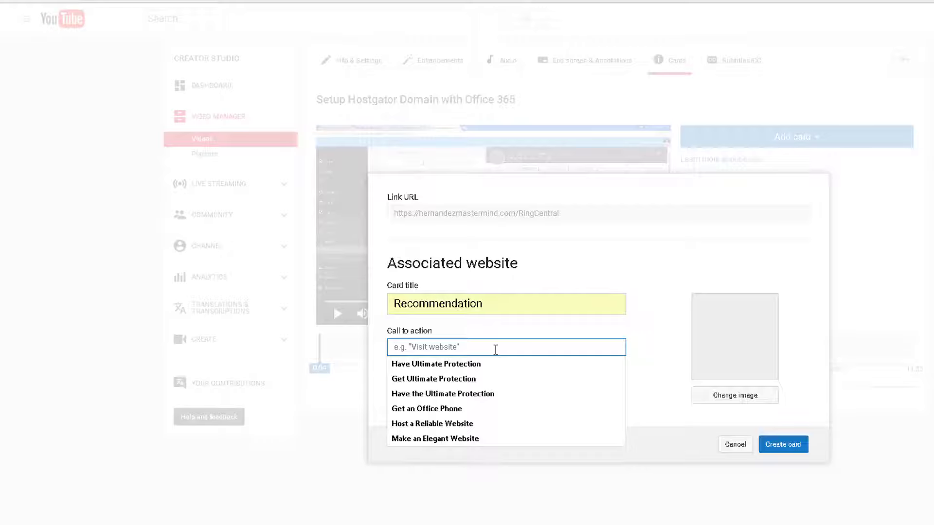
click(471, 409)
click(467, 389)
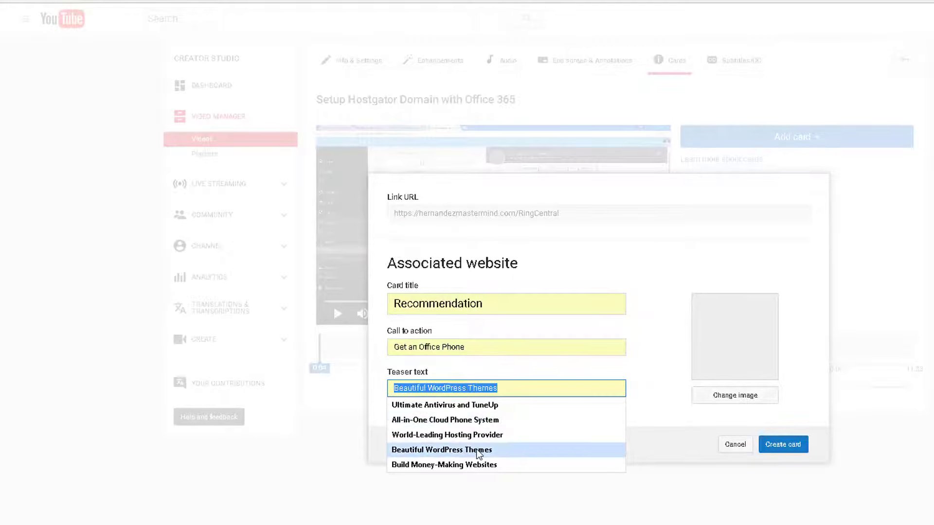
click(482, 420)
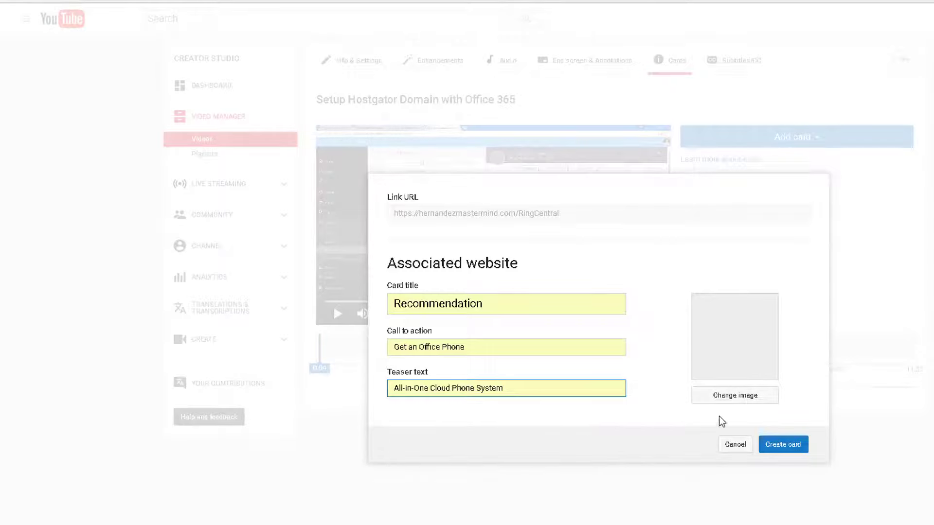
click(735, 395)
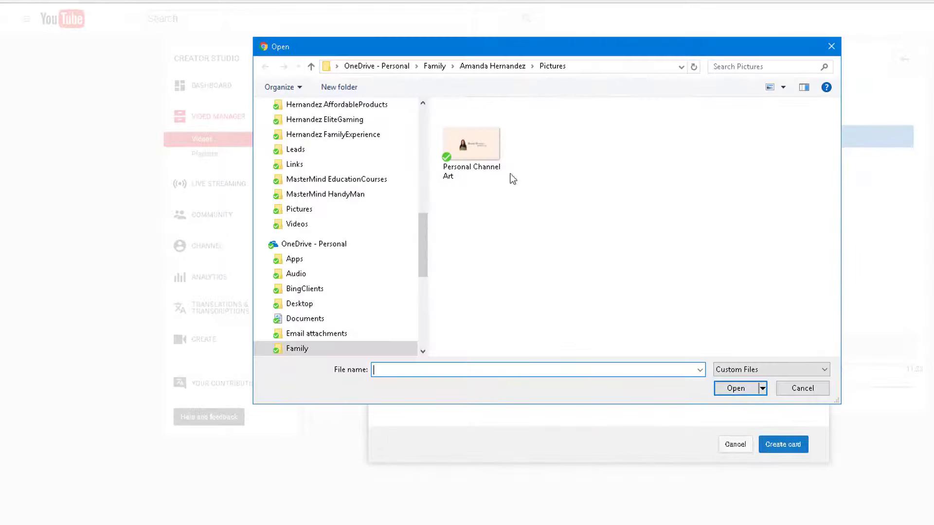
Use the Ring Central image from Pictures > Recommended and create the card at 0:04.
scroll(381, 188, down, 5)
scroll(392, 288, up, 10)
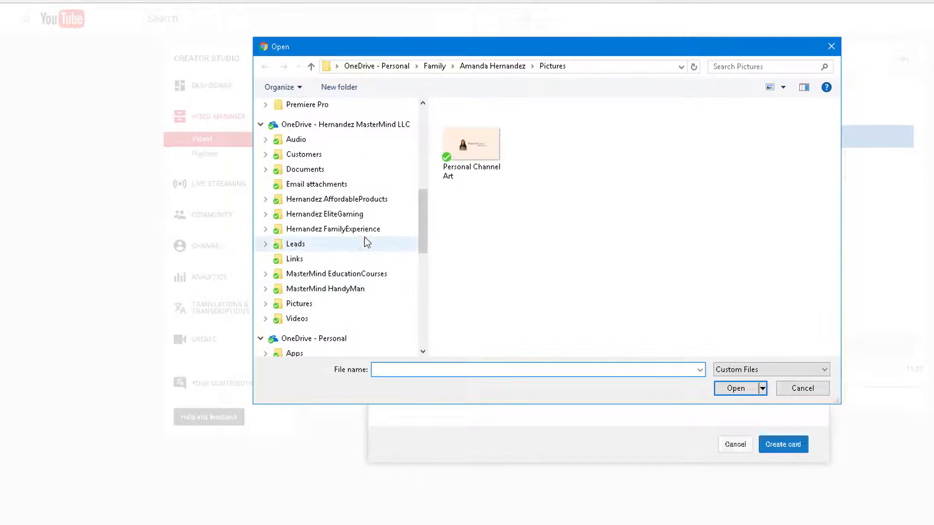
click(350, 200)
double_click(482, 142)
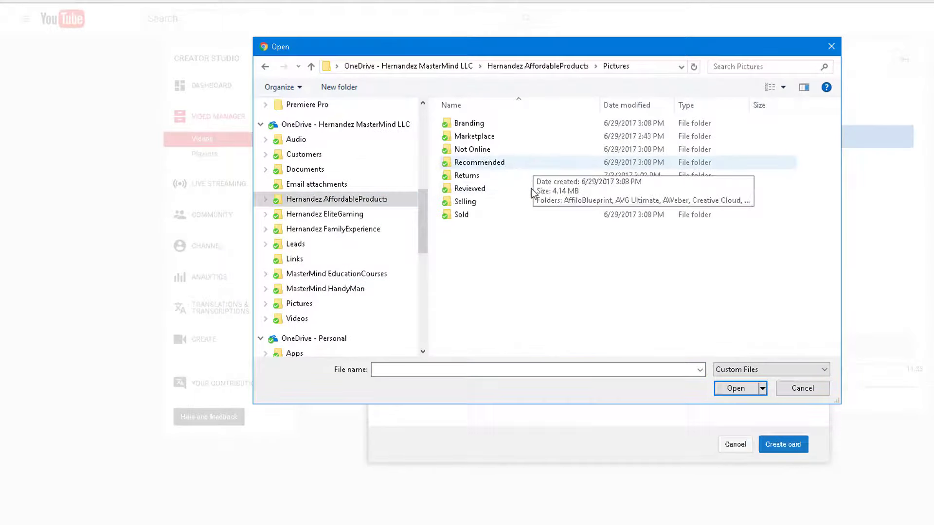
double_click(493, 160)
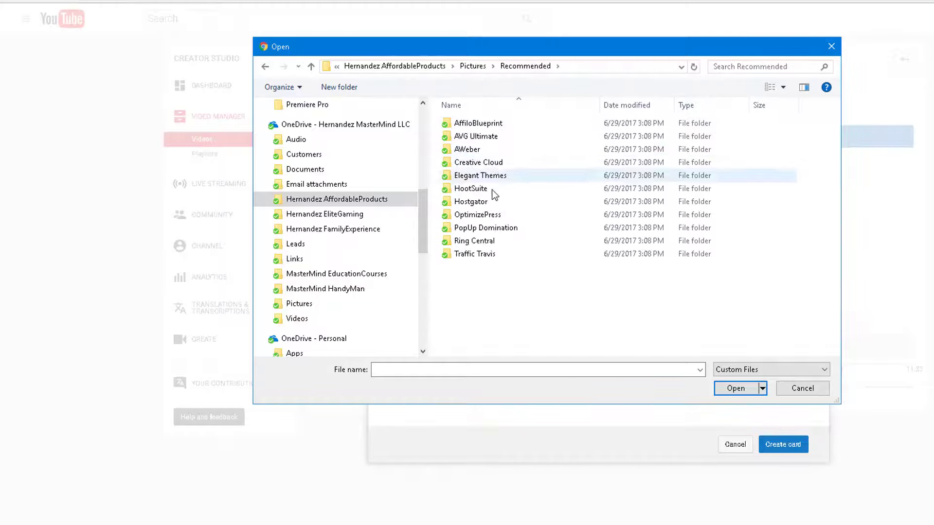
double_click(481, 241)
double_click(477, 149)
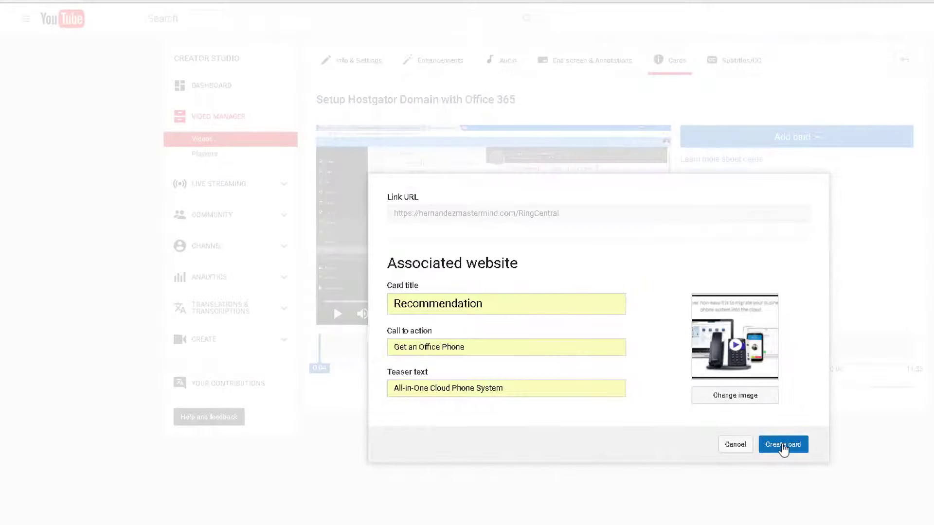
click(783, 444)
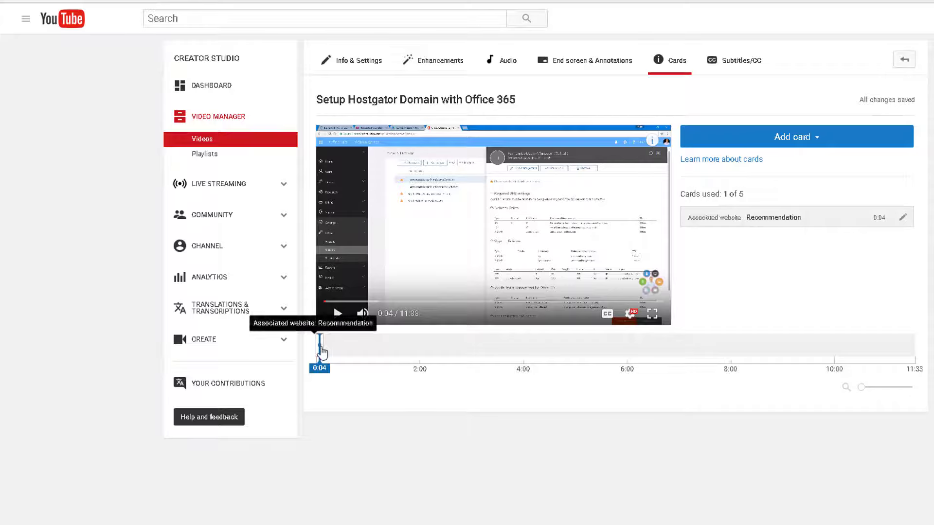
Drag the Recommendation card marker from 0:04 to 2:01 on the timeline.
mouse_move(320, 350)
mouse_down()
mouse_move(444, 359)
mouse_move(419, 360)
mouse_up()
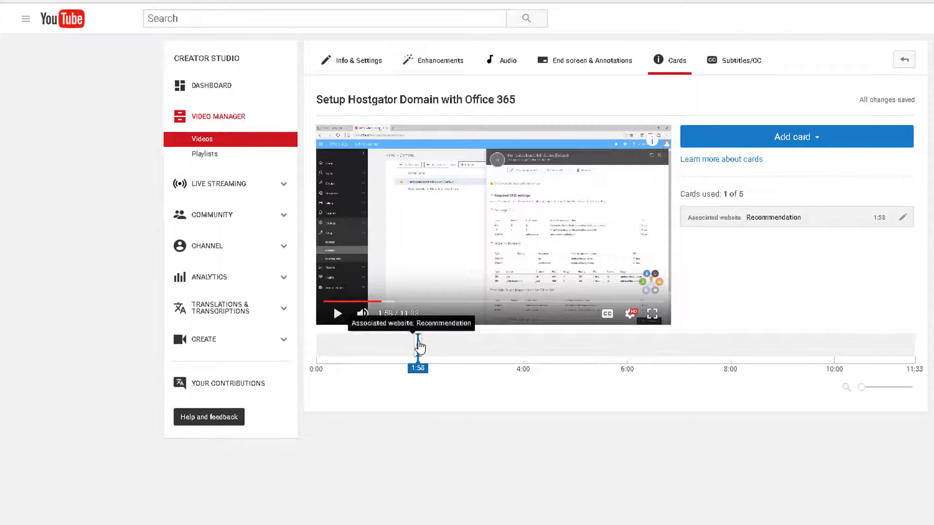
drag(418, 346, 420, 349)
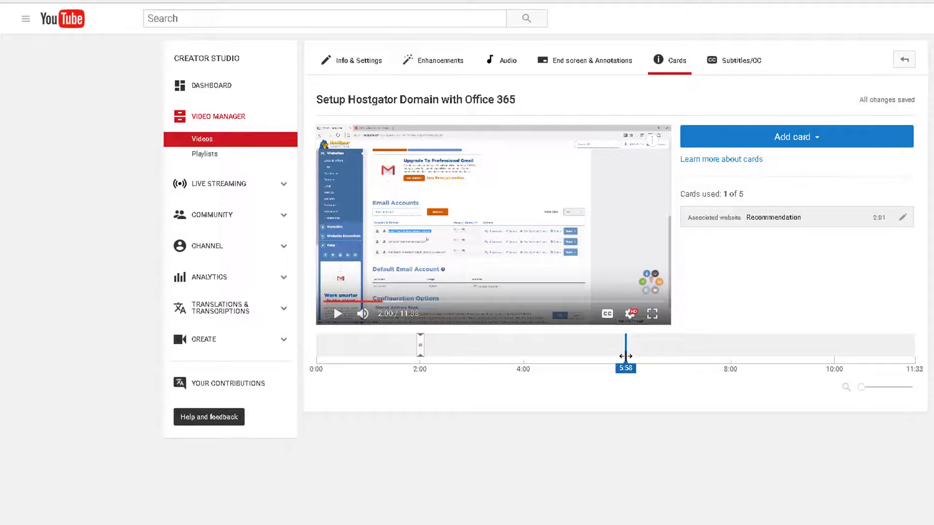
click(626, 356)
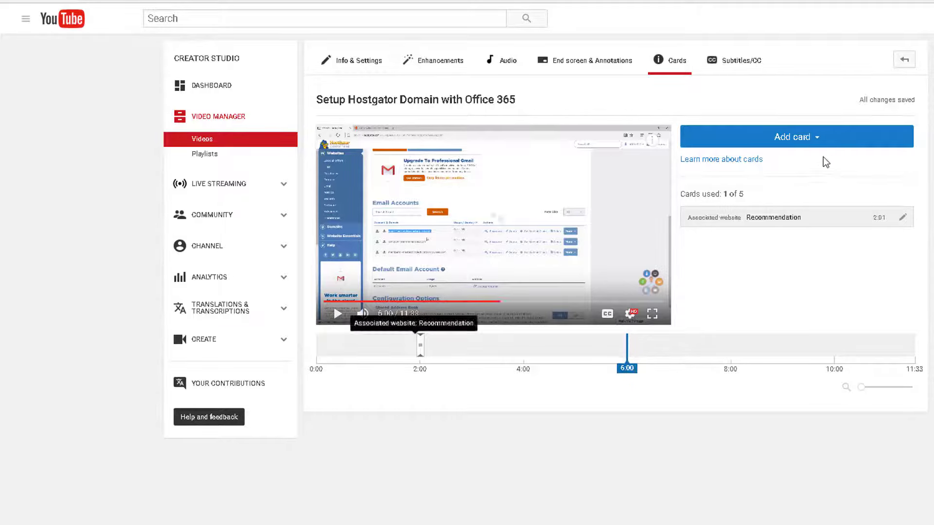
click(815, 142)
click(889, 374)
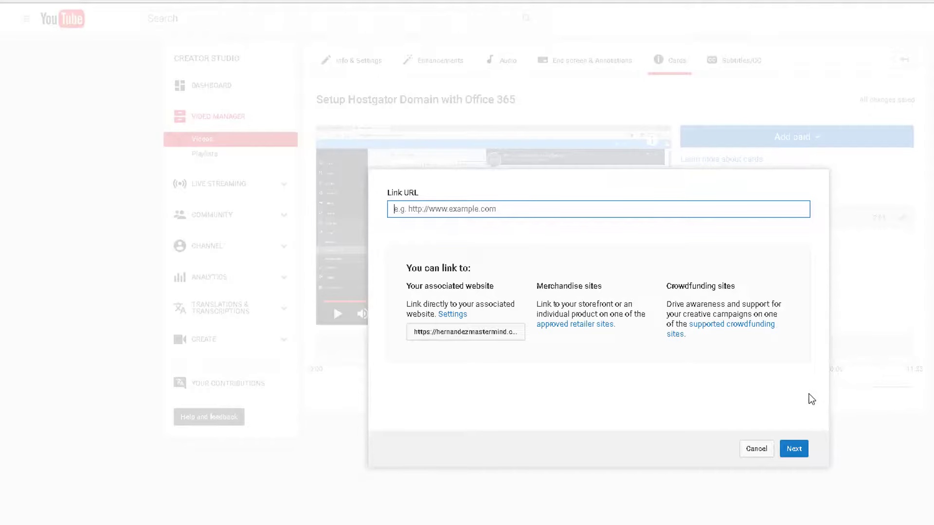
click(473, 209)
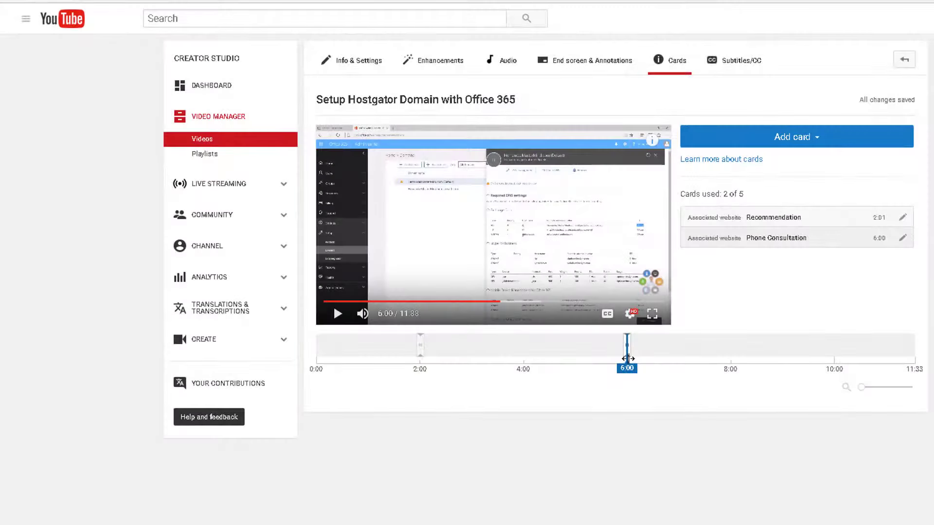
drag(628, 359, 407, 362)
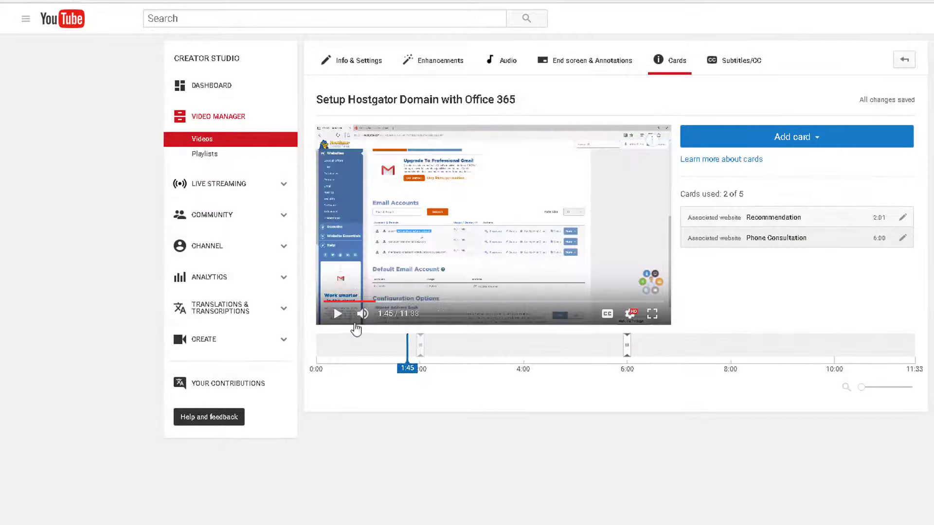
Play from 1:45 to preview the Recommendation card panel, then pause and jump to 5:52.
click(338, 314)
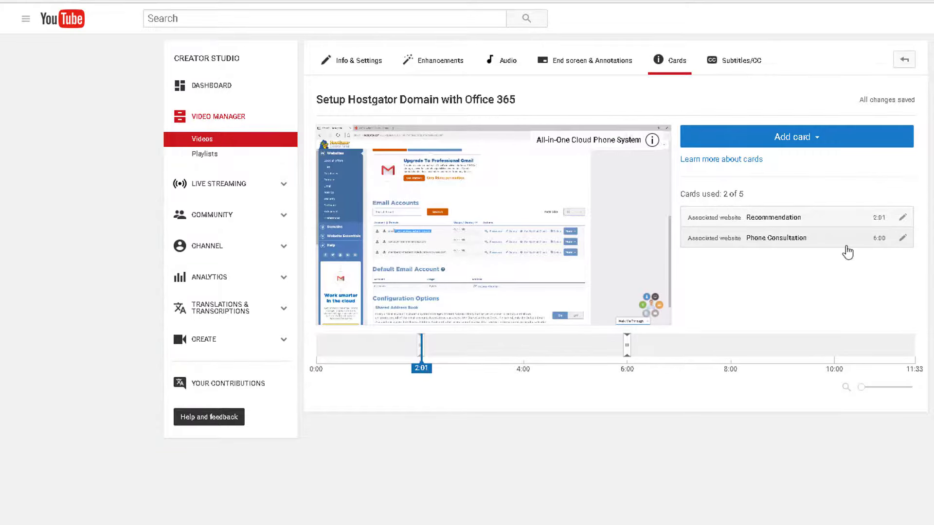
click(610, 146)
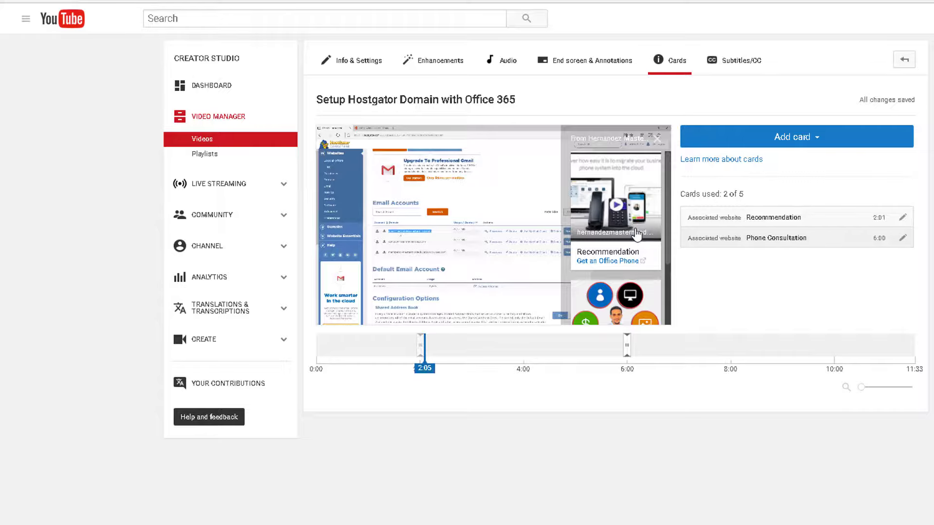
scroll(637, 234, down, 2)
scroll(632, 233, up, 2)
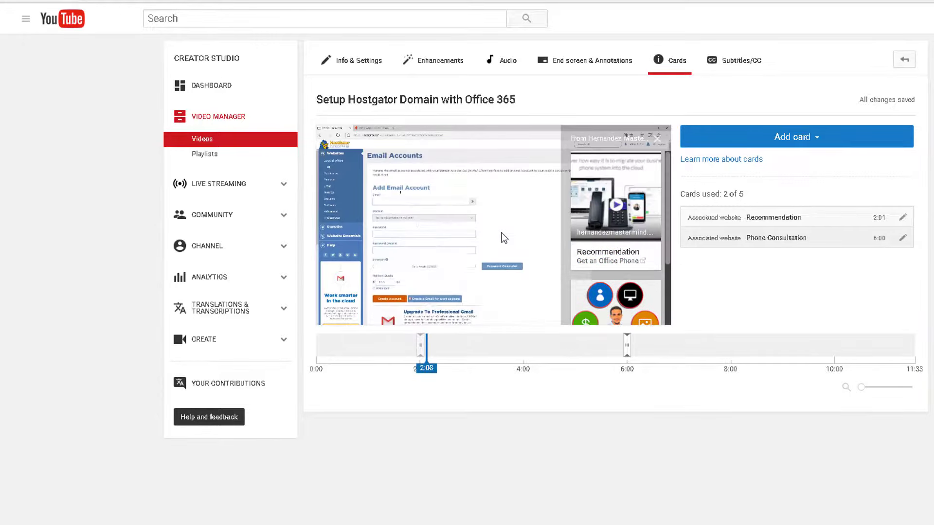
click(503, 237)
click(428, 359)
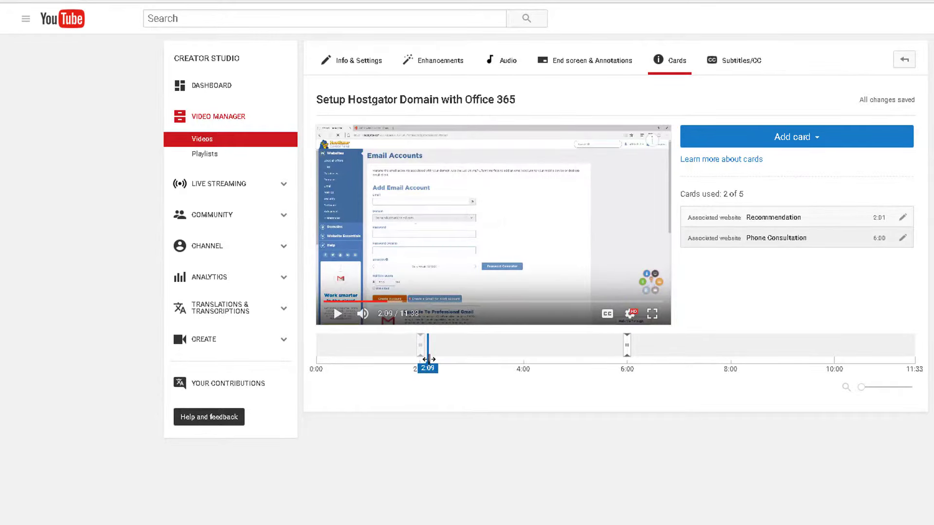
drag(428, 359, 622, 359)
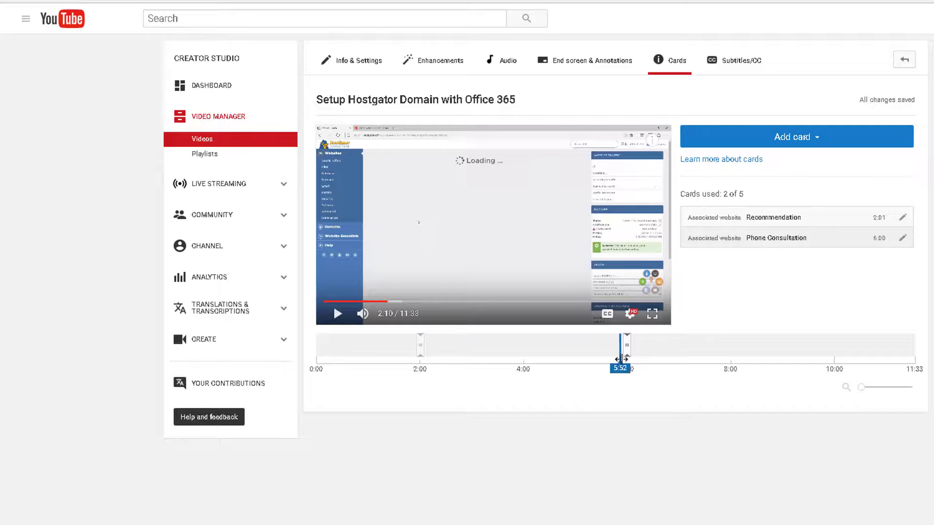
Play from 5:52 and open the card panel when Phone Consultation appears at 6:00.
click(338, 313)
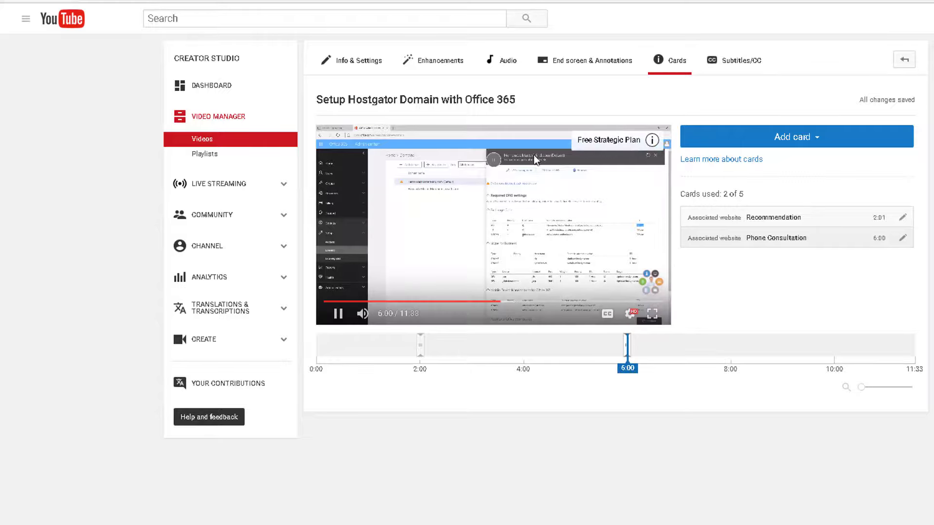
click(607, 143)
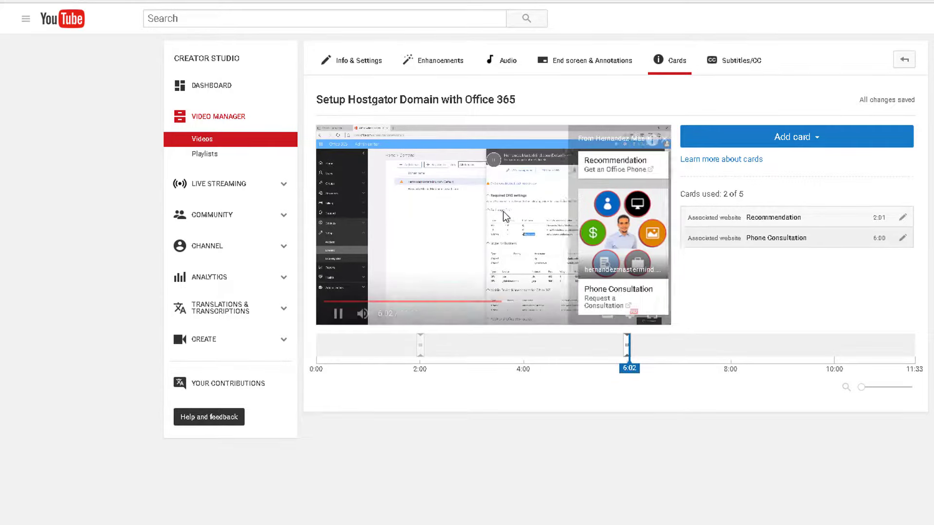
click(590, 234)
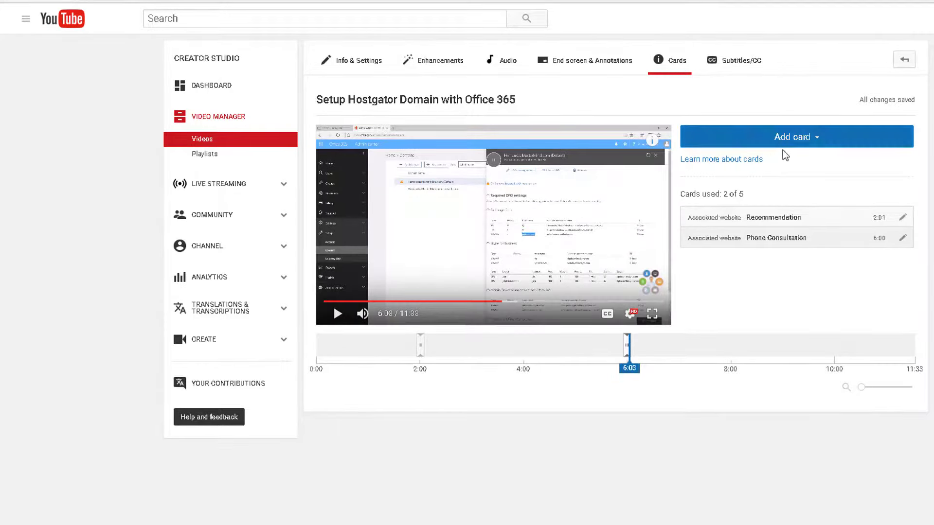
Reopen the cards panel to review both cards, then move the playhead back to 1:49.
mouse_move(650, 145)
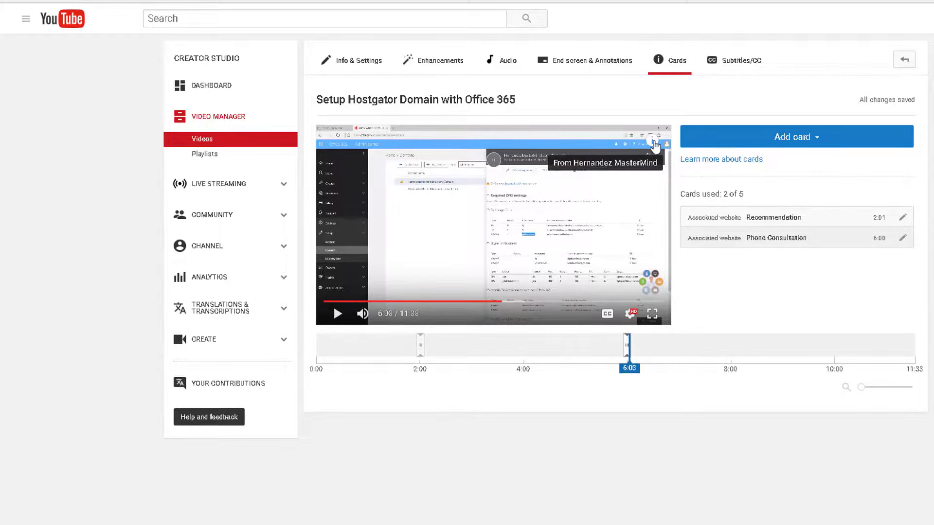
click(654, 144)
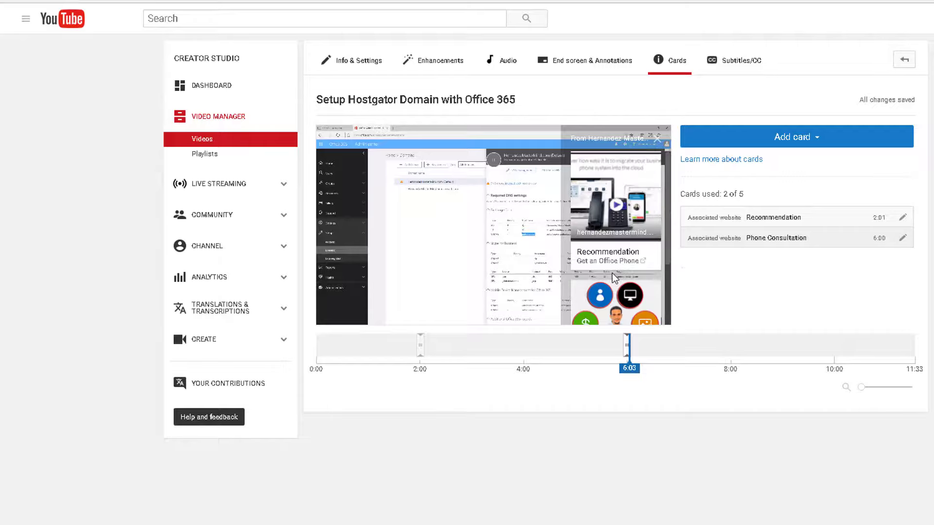
scroll(610, 292, down, 2)
scroll(605, 309, up, 1)
scroll(606, 312, down, 1)
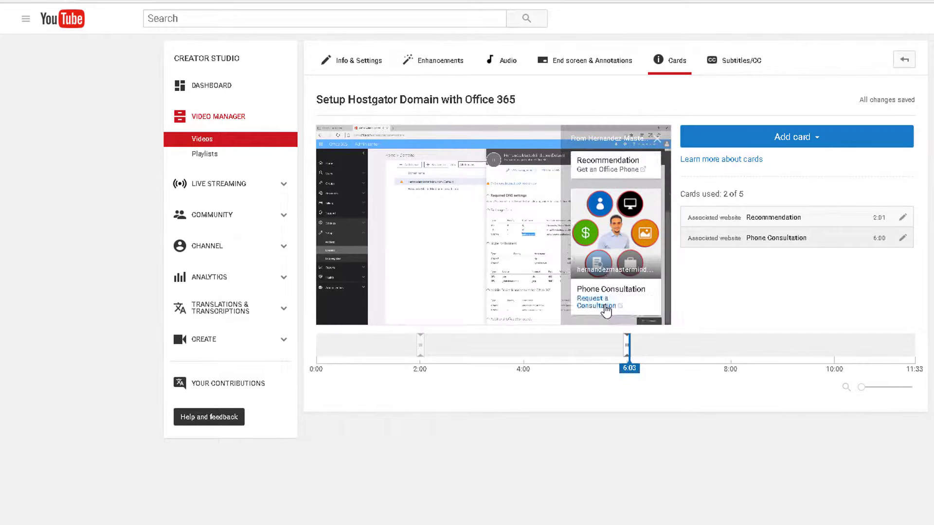
scroll(605, 311, up, 2)
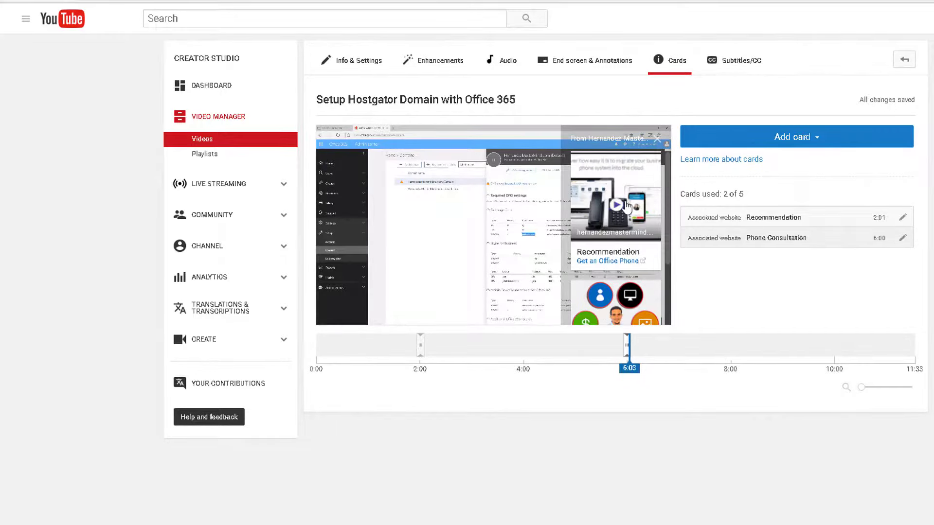
scroll(628, 207, down, 2)
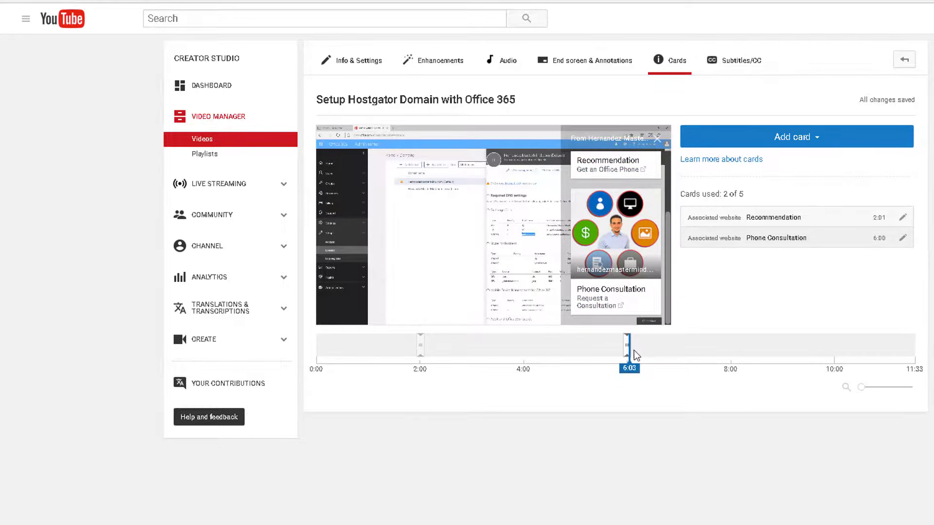
drag(629, 355, 410, 355)
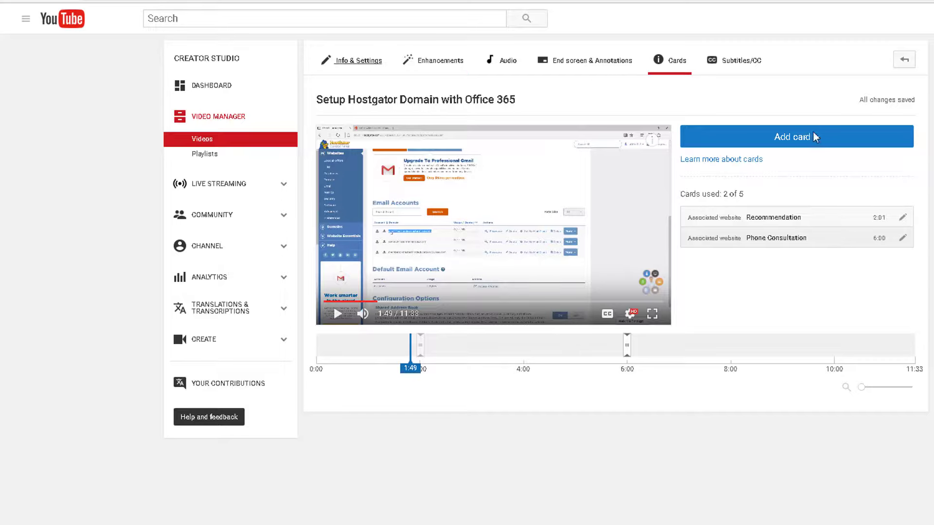
Exit the Cards editor back to the video's settings.
click(904, 57)
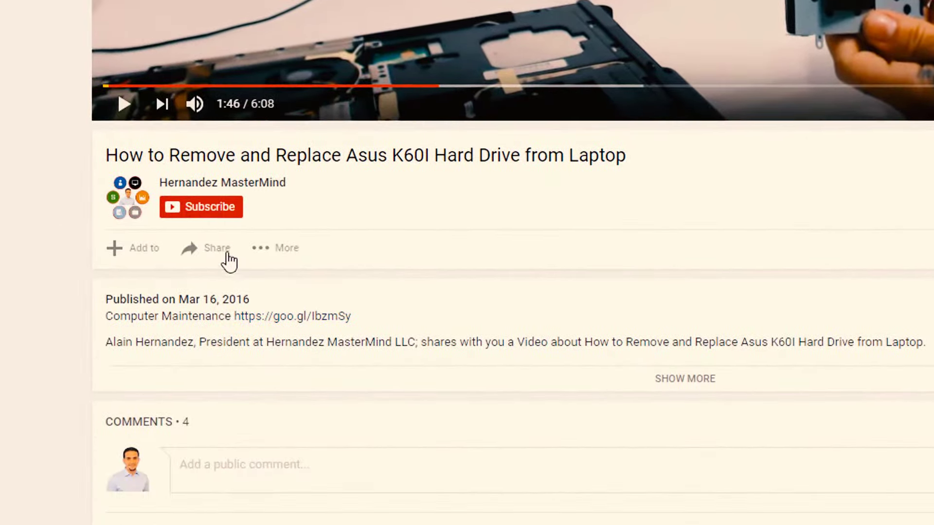
click(220, 249)
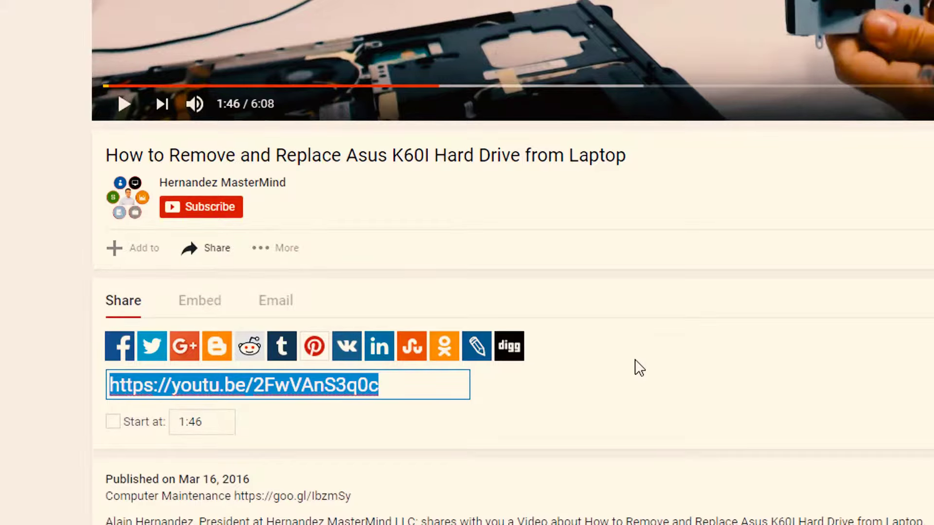
scroll(638, 368, down, 10)
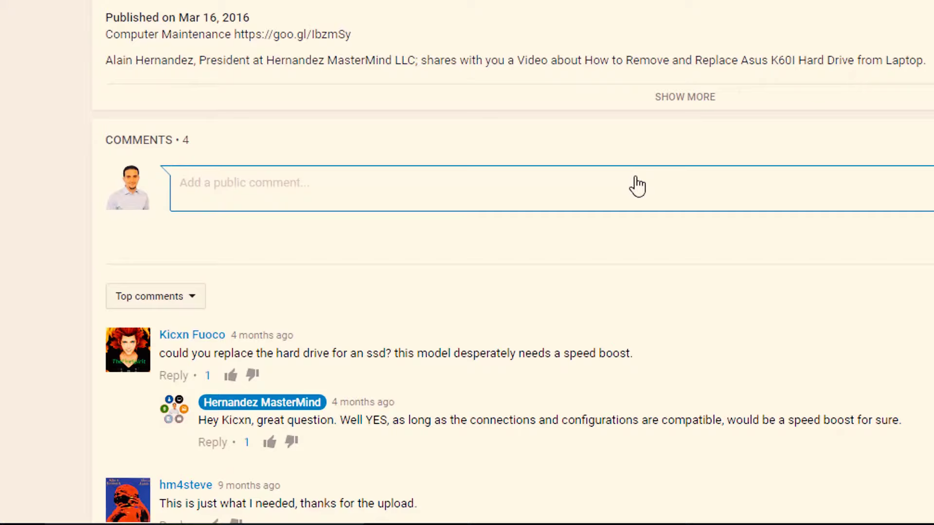
scroll(637, 186, up, 10)
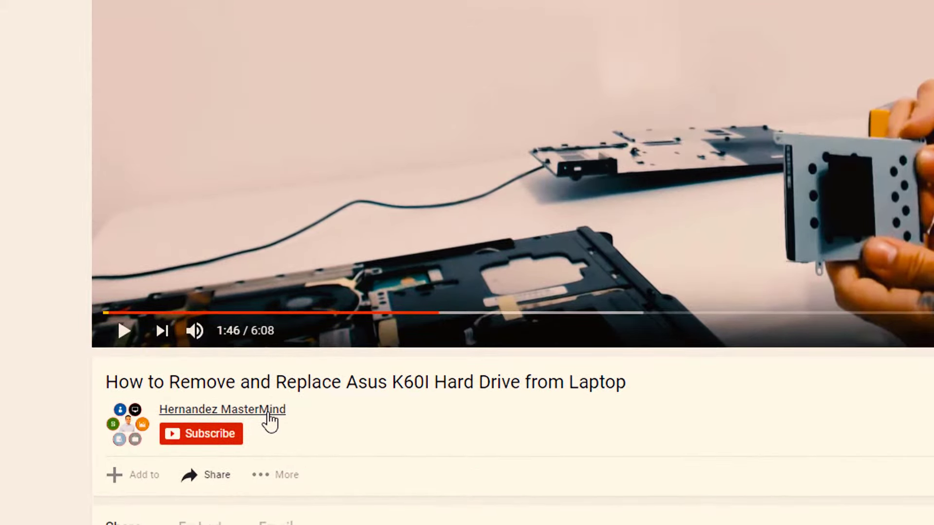
Open the uploader's channel Home page and browse its video sections and Featured Channels heading.
click(268, 414)
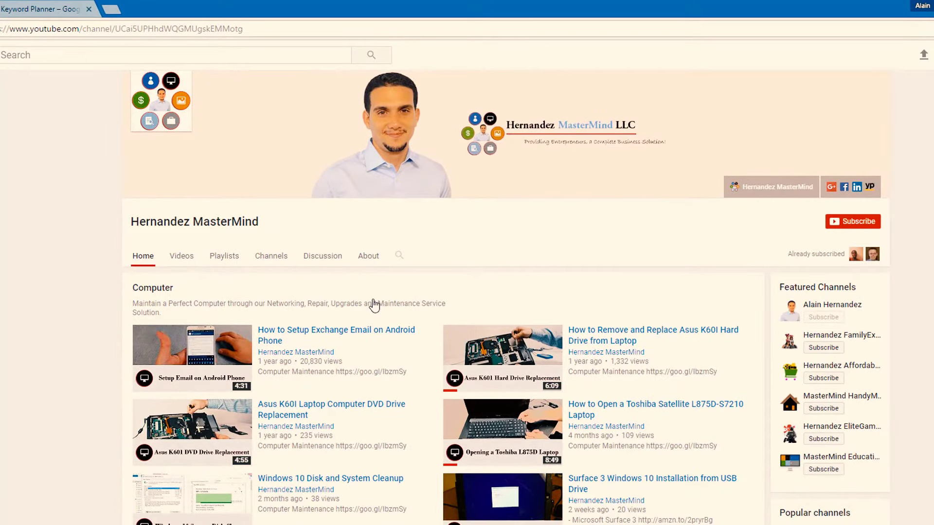
scroll(758, 299, down, 3)
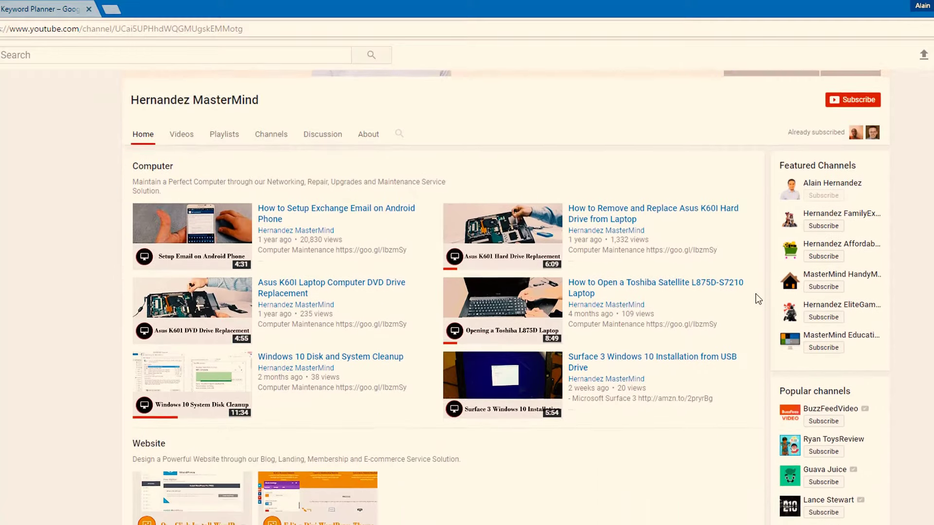
scroll(757, 299, down, 3)
scroll(757, 299, down, 3)
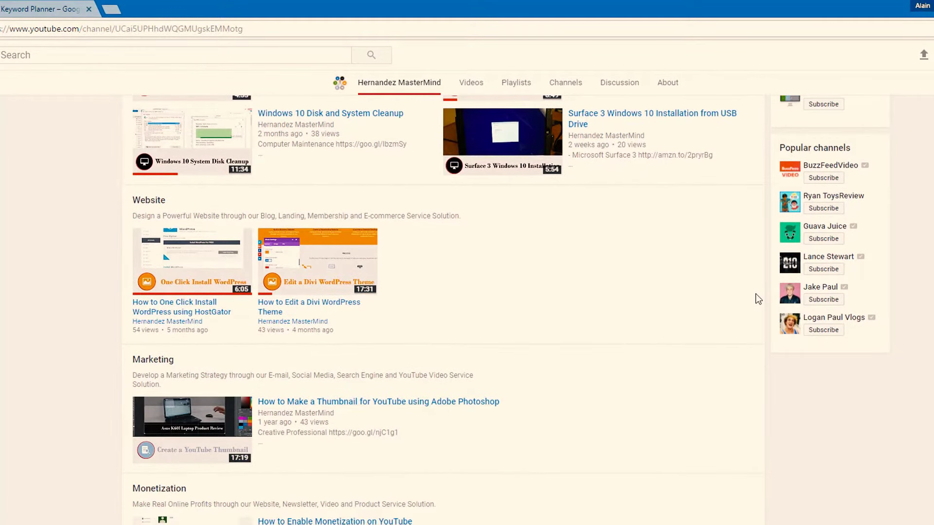
scroll(758, 299, up, 10)
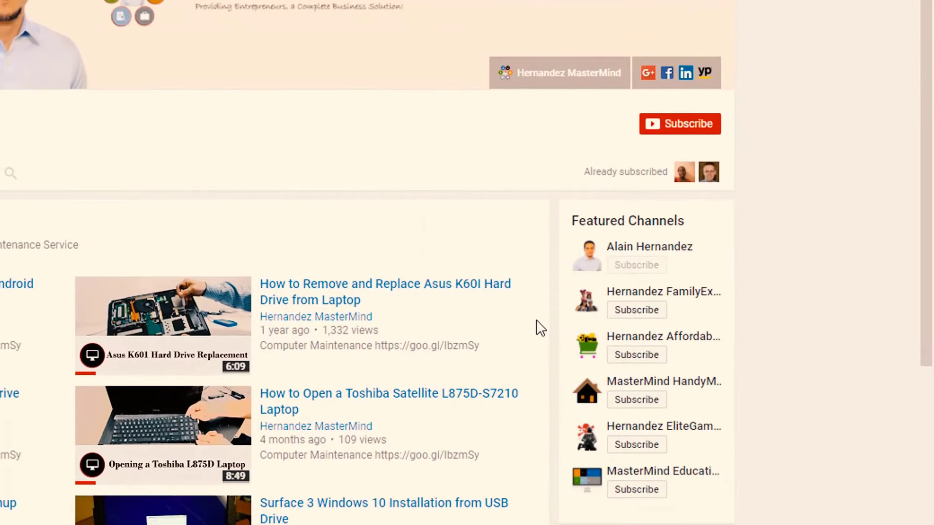
drag(573, 219, 685, 217)
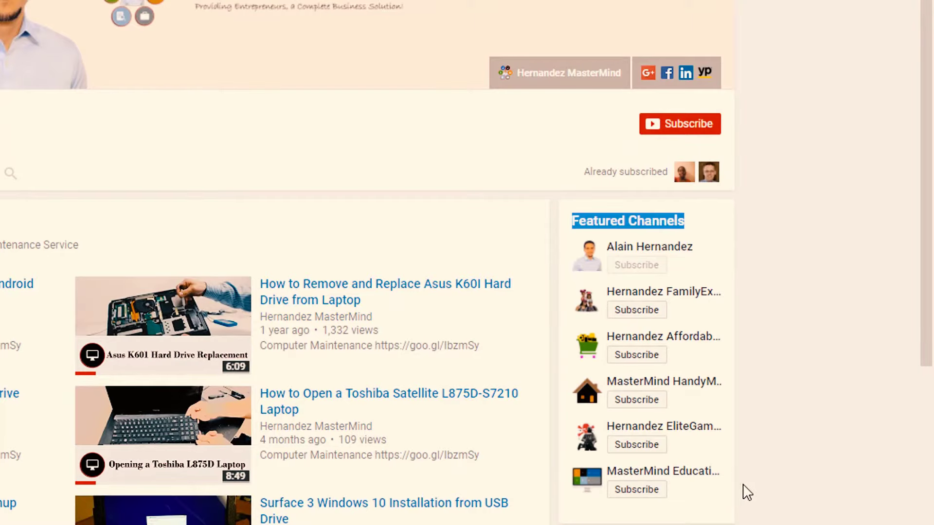
scroll(751, 437, up, 2)
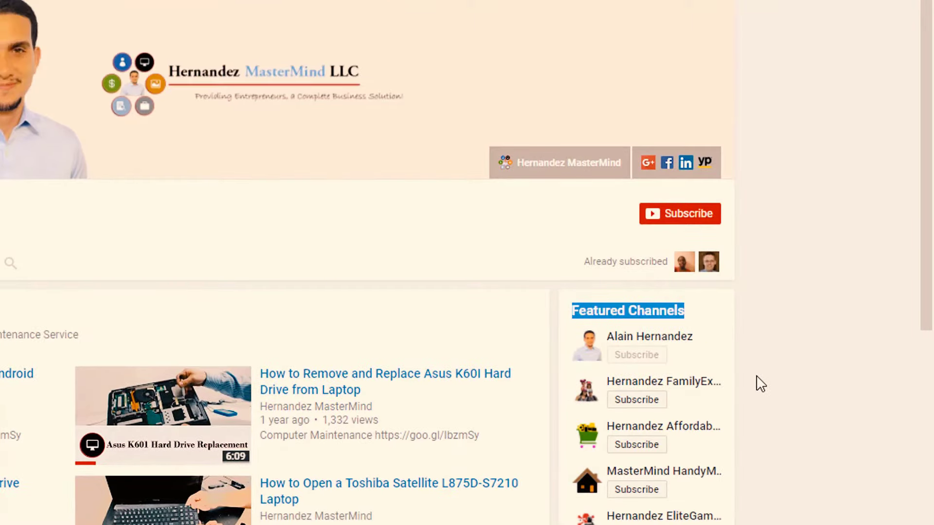